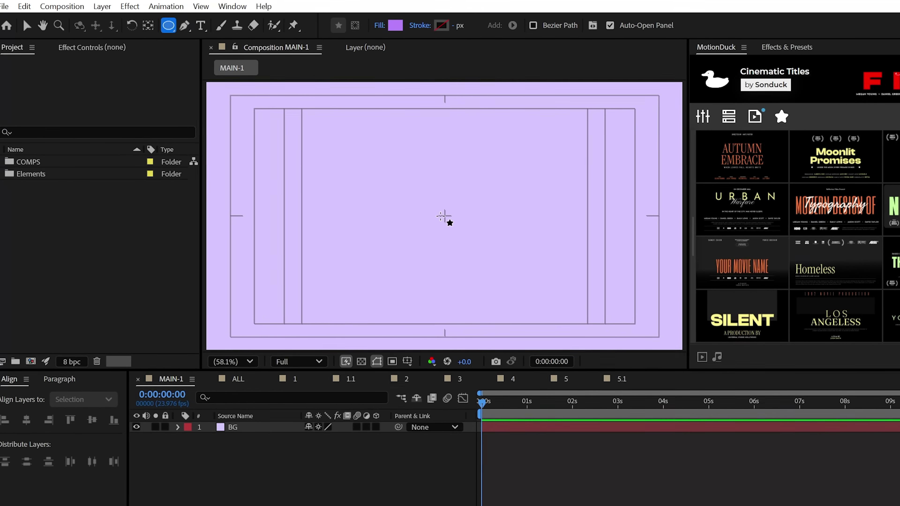
- Size the circle outward from the centre and move its anchor point to the circle's centre
left_click_drag(462, 241, 477, 265)
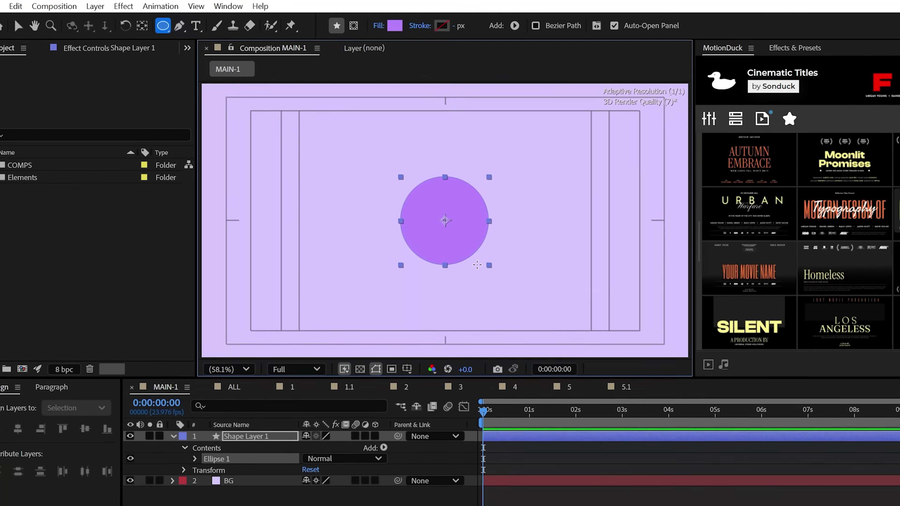
key("v")
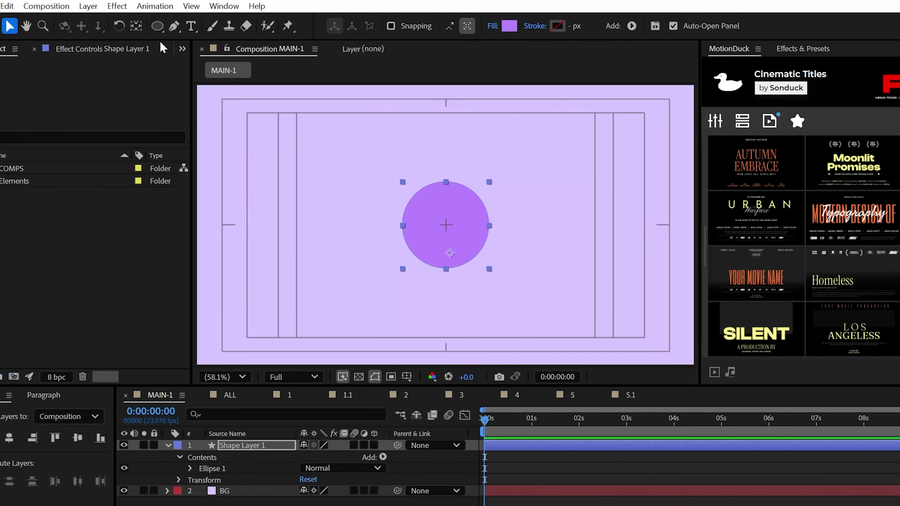
left_click(134, 26)
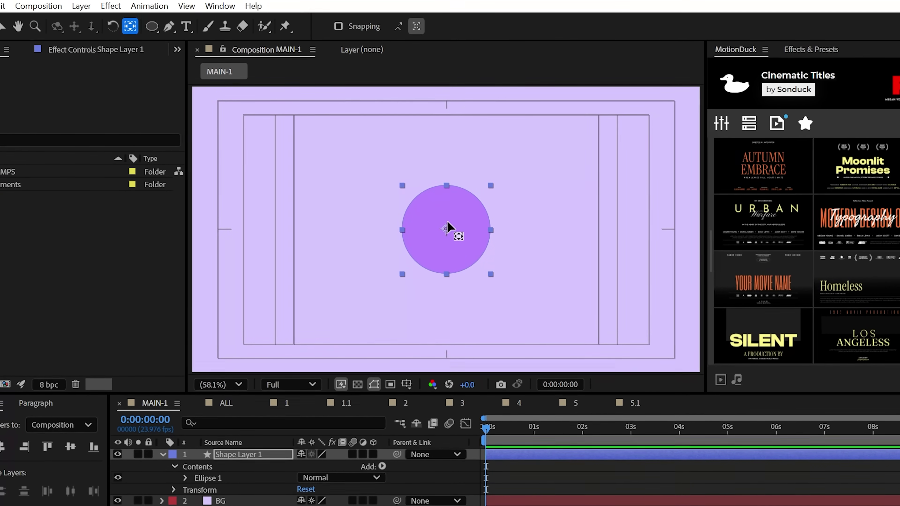
left_click_drag(450, 254, 437, 222)
- Make Shape Layer 1 a 3D layer rendered with Advanced 3D
key("v")
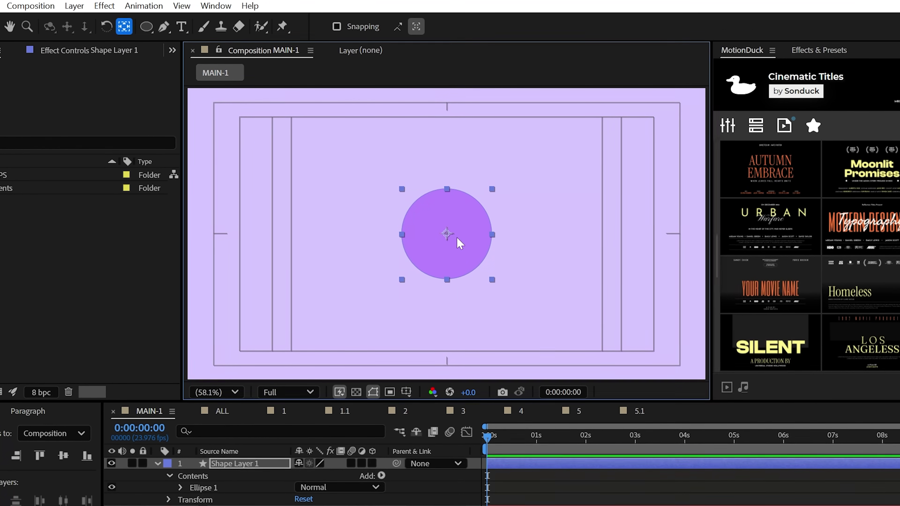
left_click(372, 468)
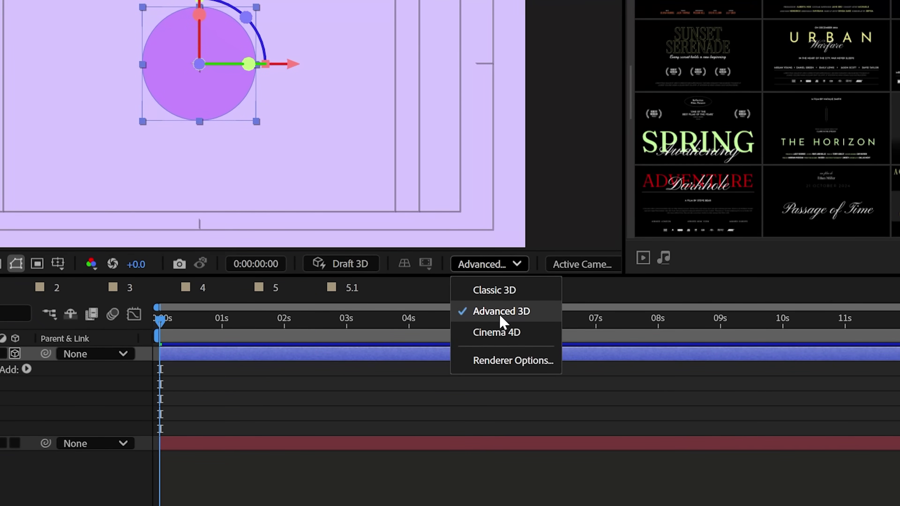
left_click(521, 316)
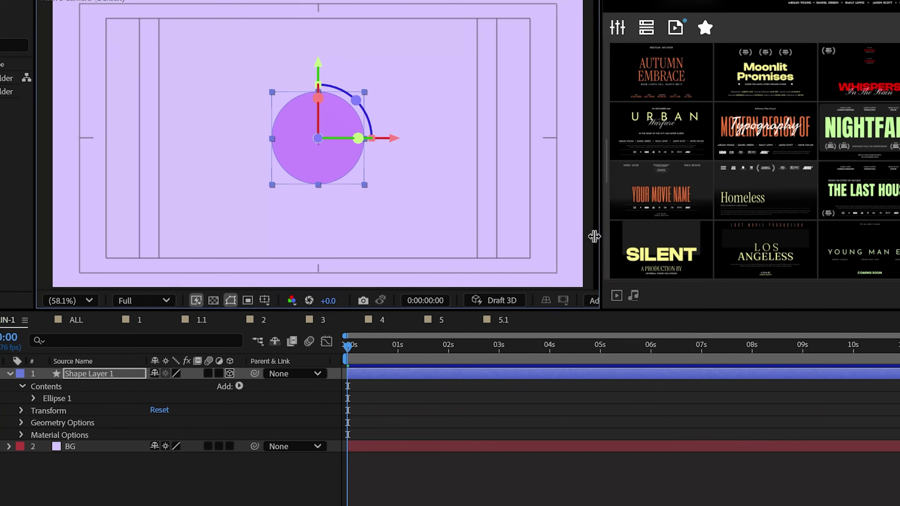
- Set the circle's Bevel Style to Convex with a Bevel Depth of 5, undoing a test extrusion
left_click(151, 416)
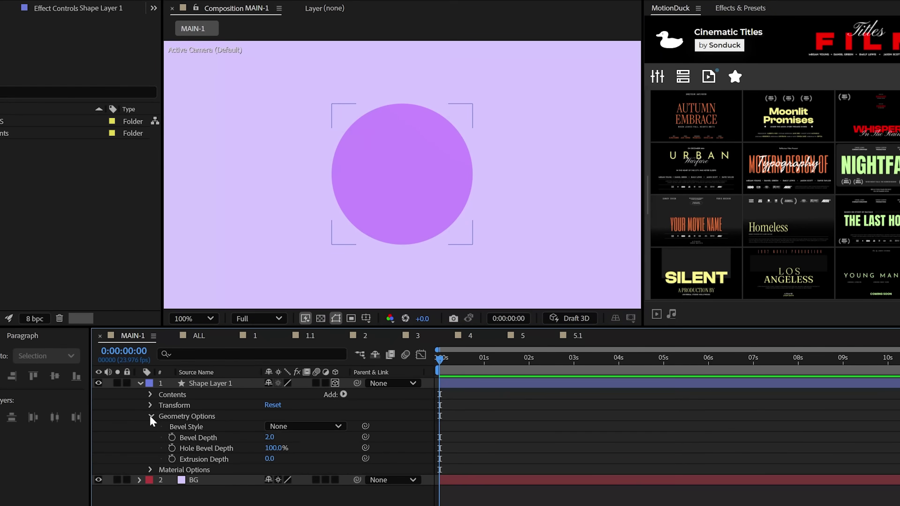
left_click(278, 427)
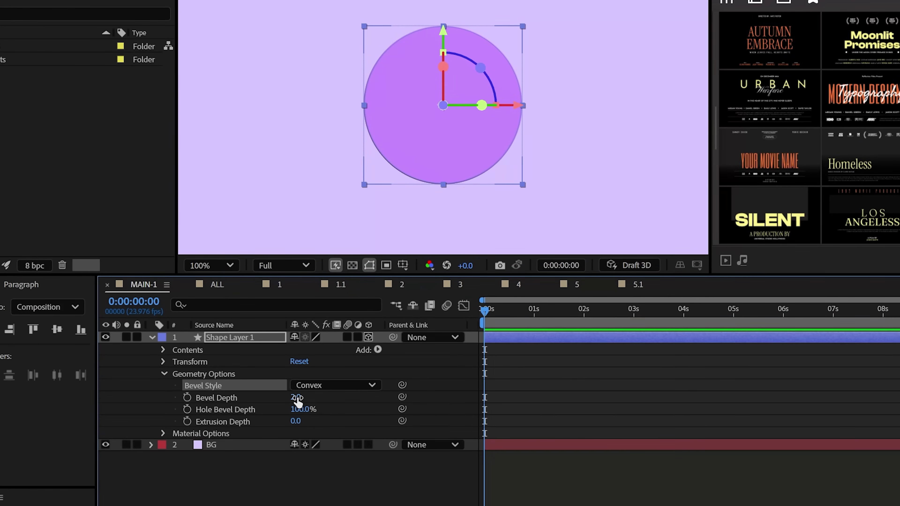
left_click(297, 397)
type("5")
key("Return")
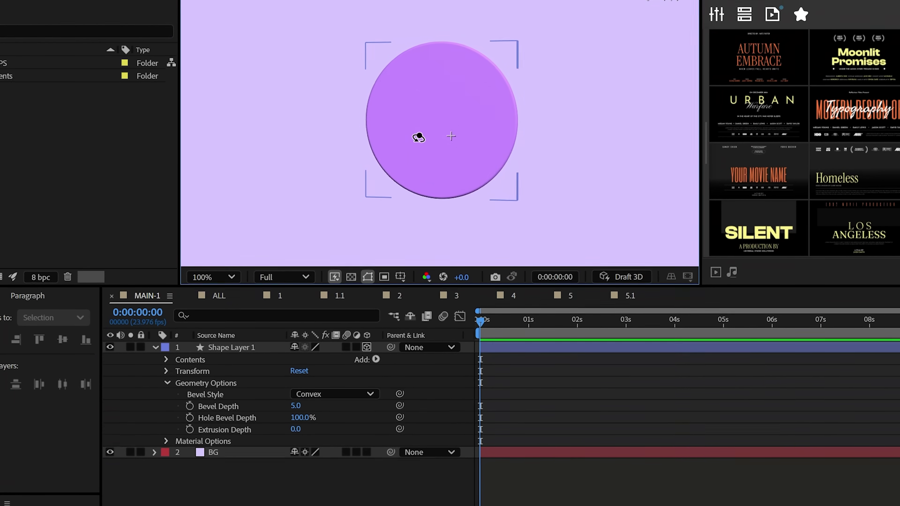
left_click_drag(418, 137, 351, 148)
left_click_drag(295, 429, 358, 422)
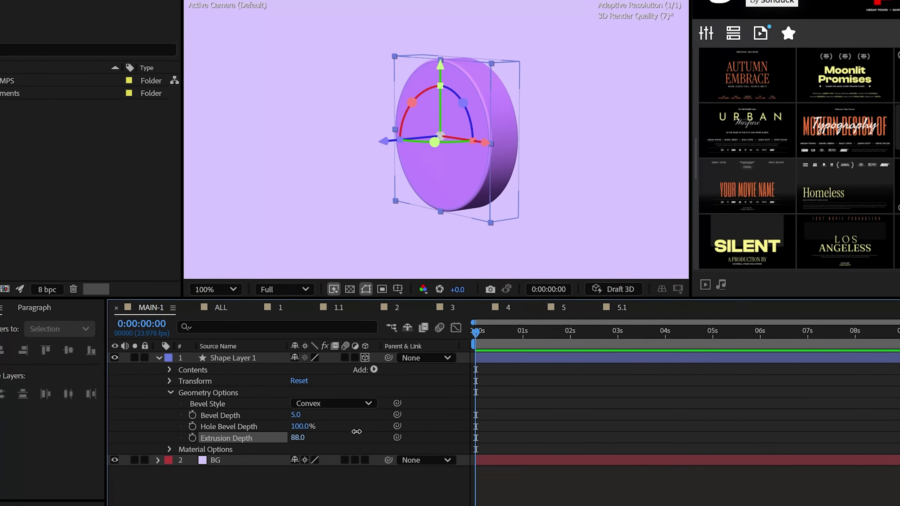
key("ctrl+z")
key("ctrl+z")
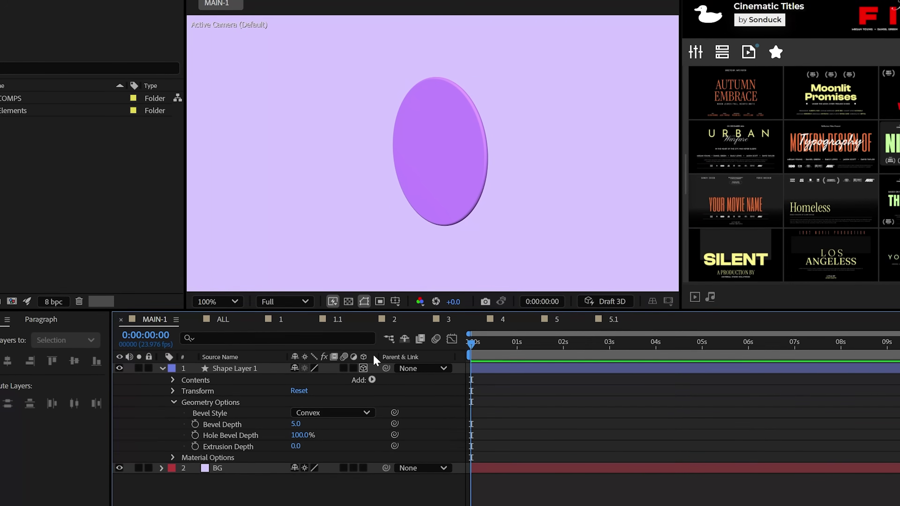
key("ctrl+z")
left_click(173, 403)
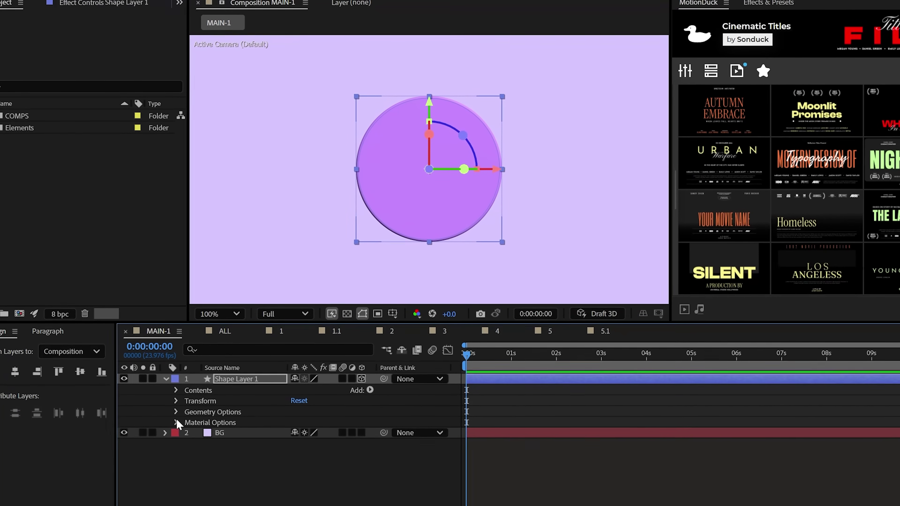
- Raise the disc's Specular Shininess to 100% with Metal at 0%, resetting a test Y rotation
left_click(176, 422)
left_click_drag(297, 505, 350, 505)
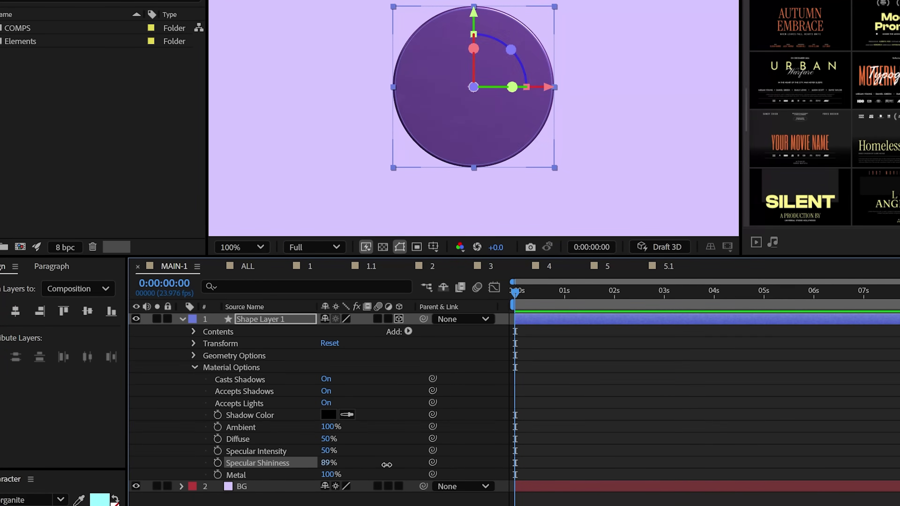
left_click_drag(386, 465, 410, 504)
left_click(325, 476)
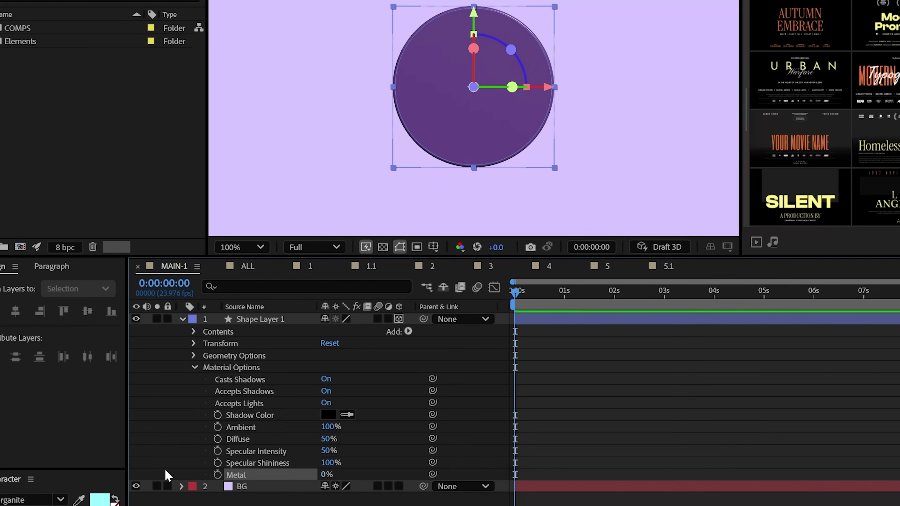
left_click(193, 343)
left_click_drag(335, 415, 380, 402)
key("ctrl+z")
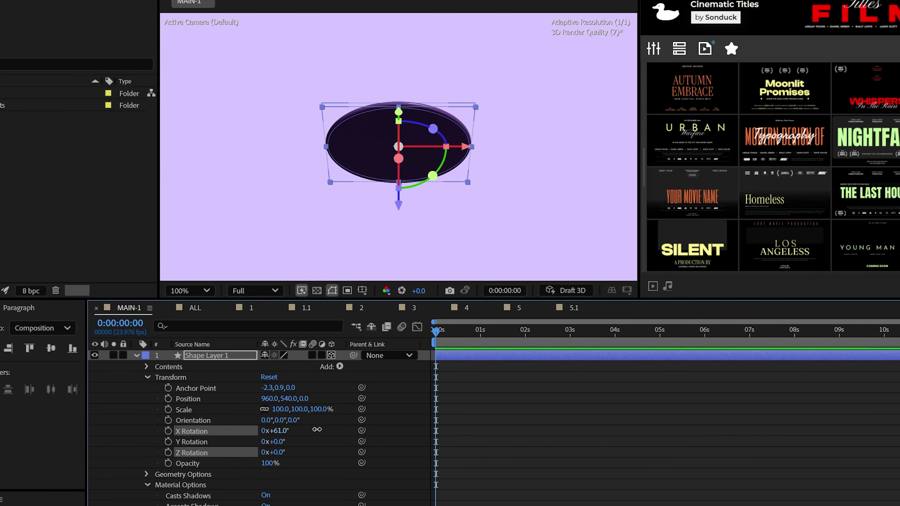
- Offset the disc's anchor point to -2.3, 250.9 and set Orientation Y to -90
left_click_drag(317, 429, 351, 426)
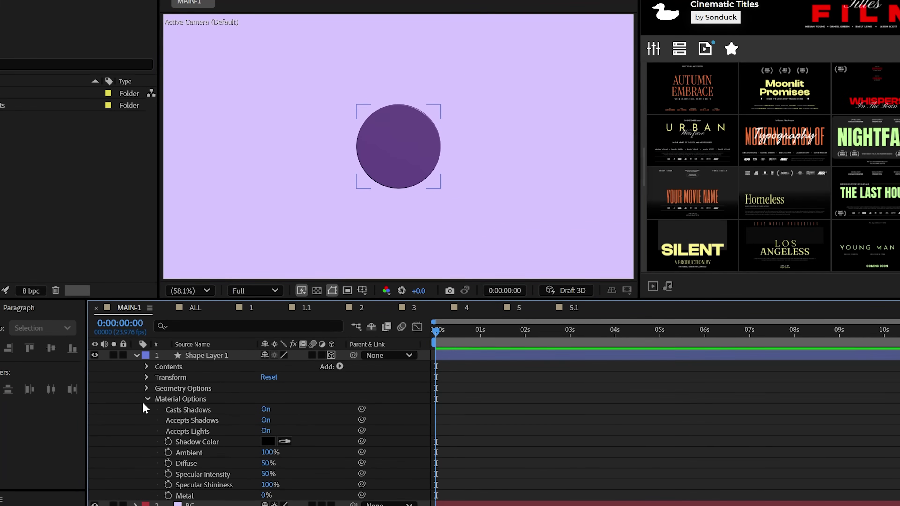
left_click(145, 400)
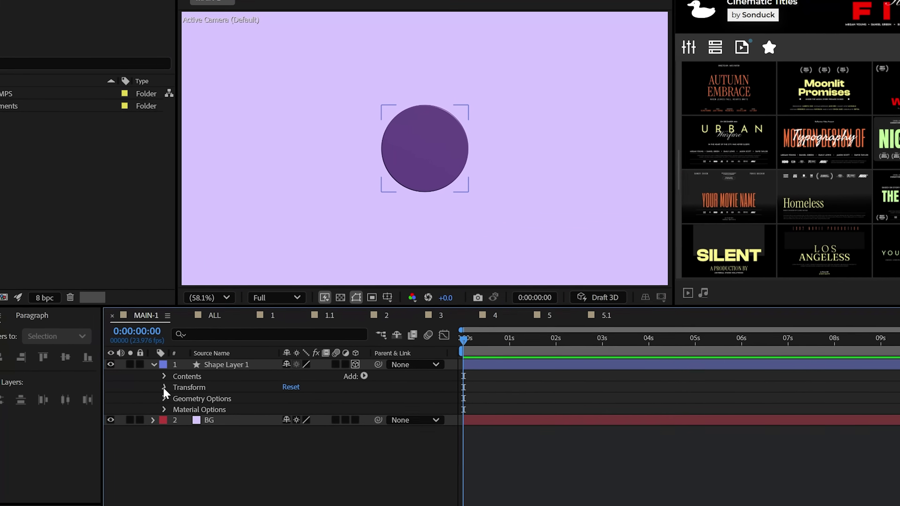
left_click(164, 387)
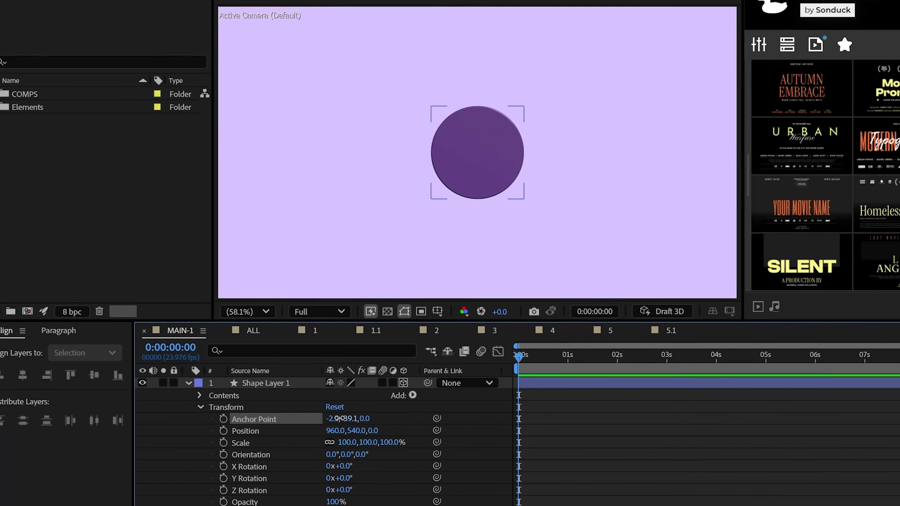
left_click_drag(355, 421, 367, 420)
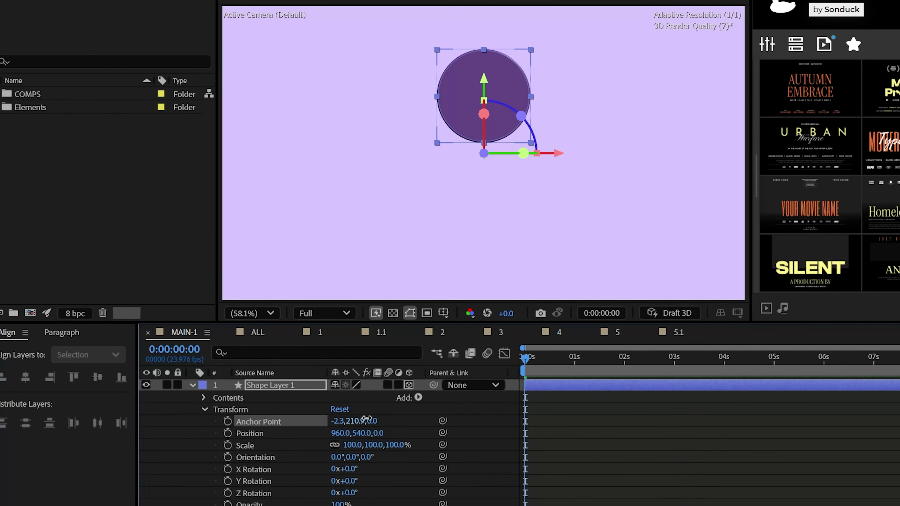
left_click(351, 457)
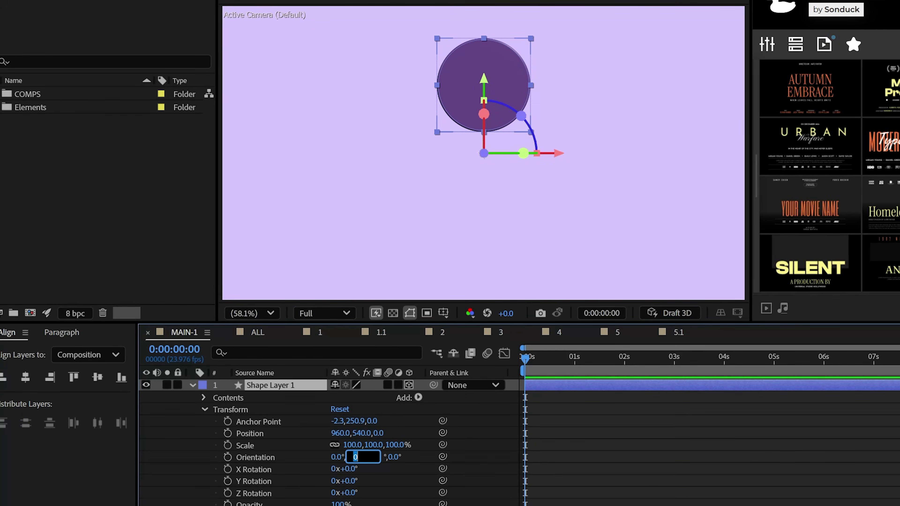
type("-")
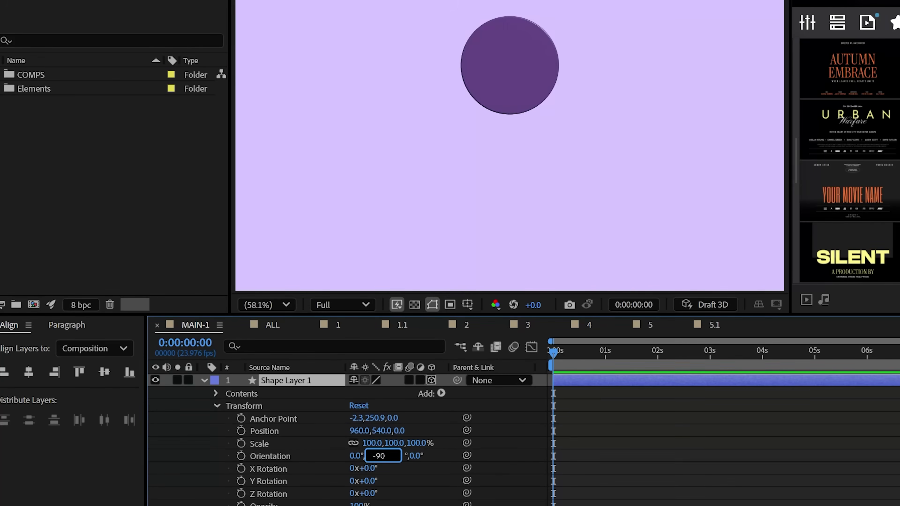
type("90")
key("Return")
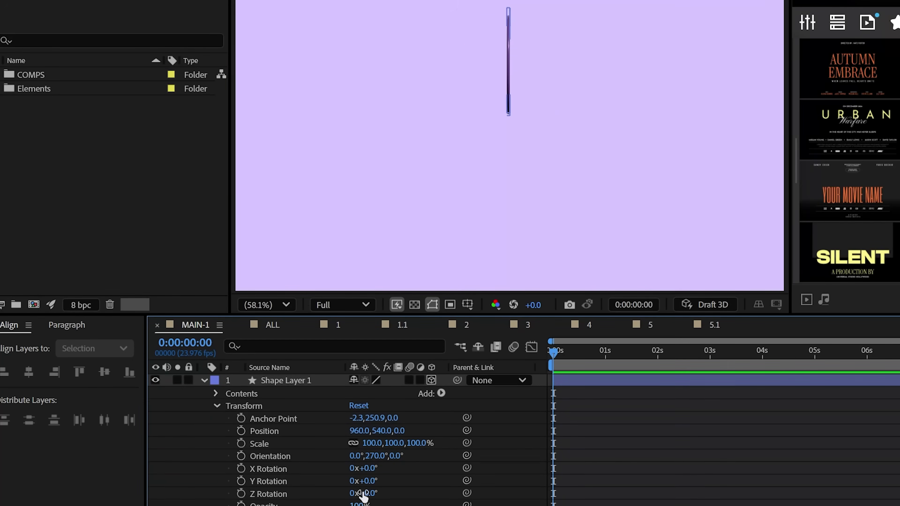
- Duplicate the disc and rotate each copy in 15° X Rotation steps into 25 layers
left_click(204, 380)
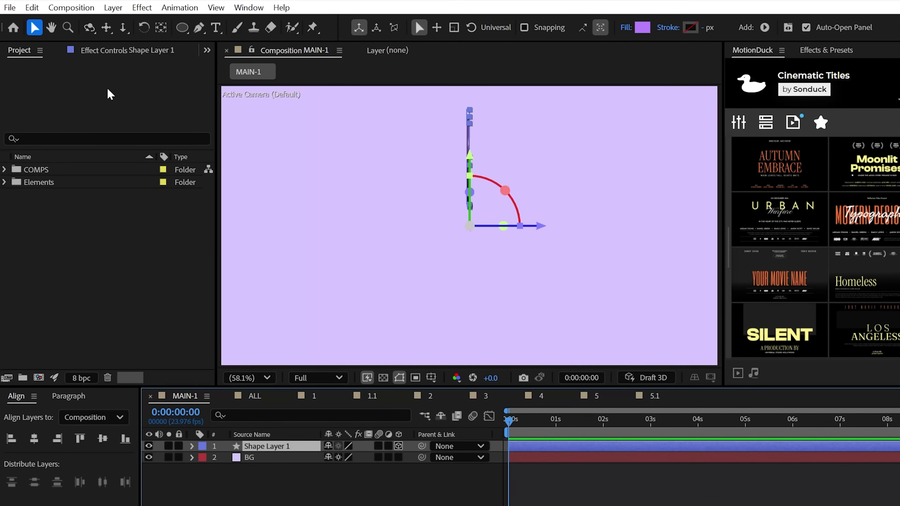
left_click(37, 10)
left_click(62, 204)
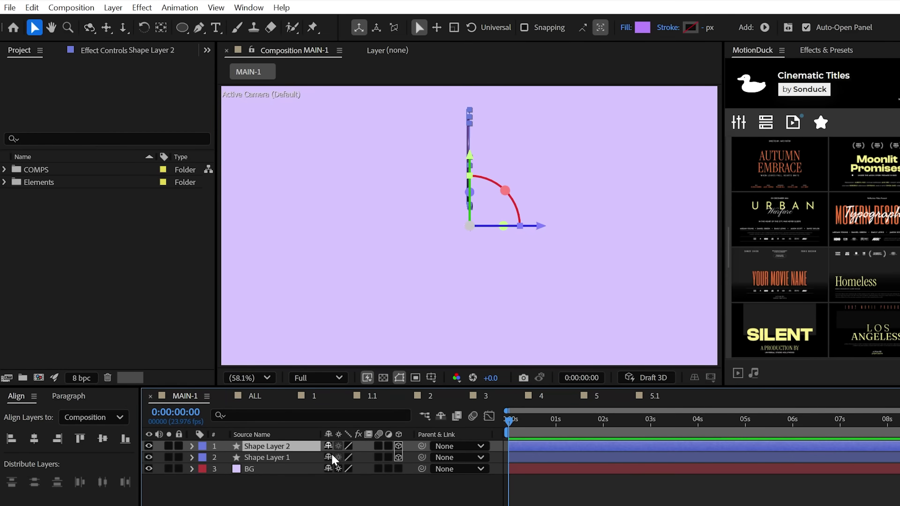
key("r")
left_click(340, 469)
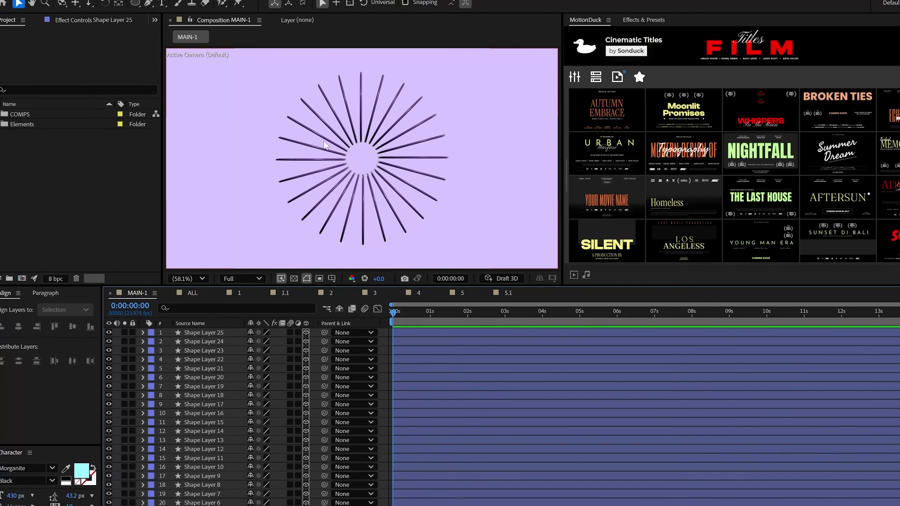
- Add a Null 1 object and parent all 25 disc layers to it
left_click(75, 1)
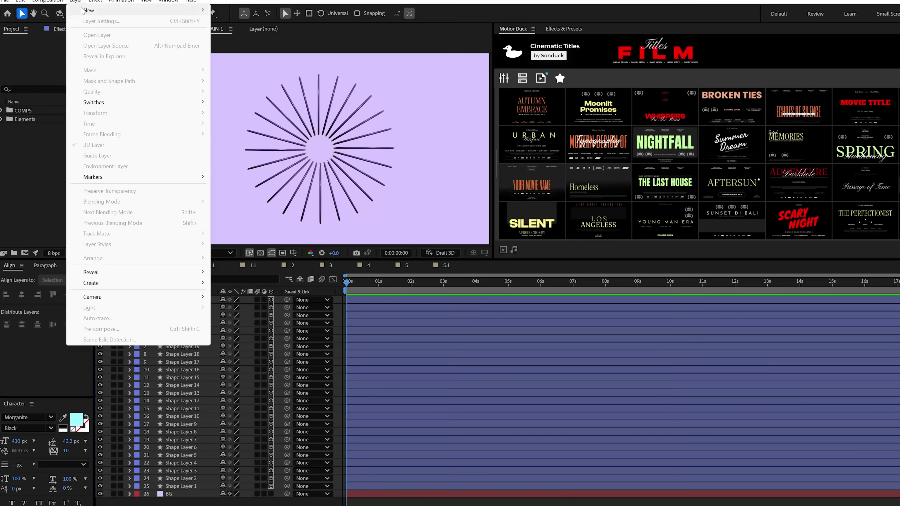
mouse_move(81, 10)
left_click(248, 53)
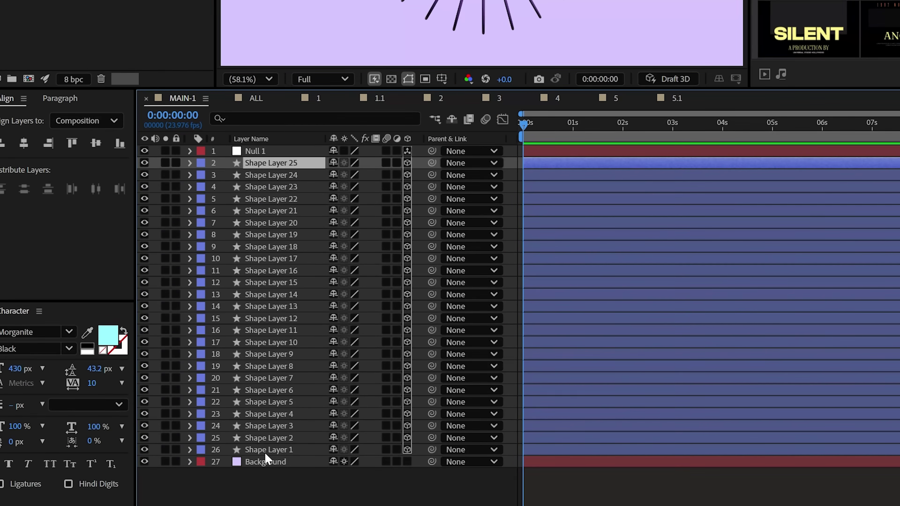
left_click(266, 450, "shift")
left_click_drag(431, 163, 255, 151)
- Tilt Null 1 to X -33° and Y -8° and add a time*20 Z Rotation expression
left_click(255, 150)
key("r")
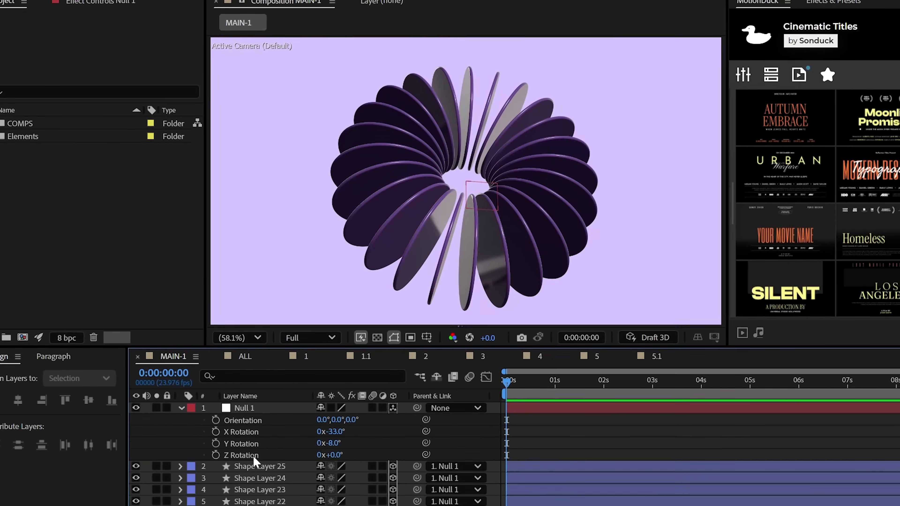
type("tim")
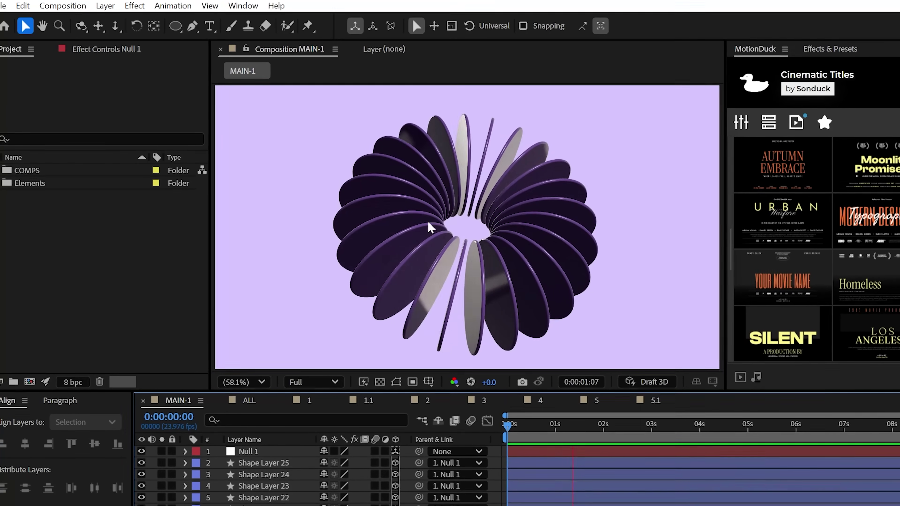
- Add Environment Light 1 and rotate it to about X 5° and Y 16°
left_click(106, 5)
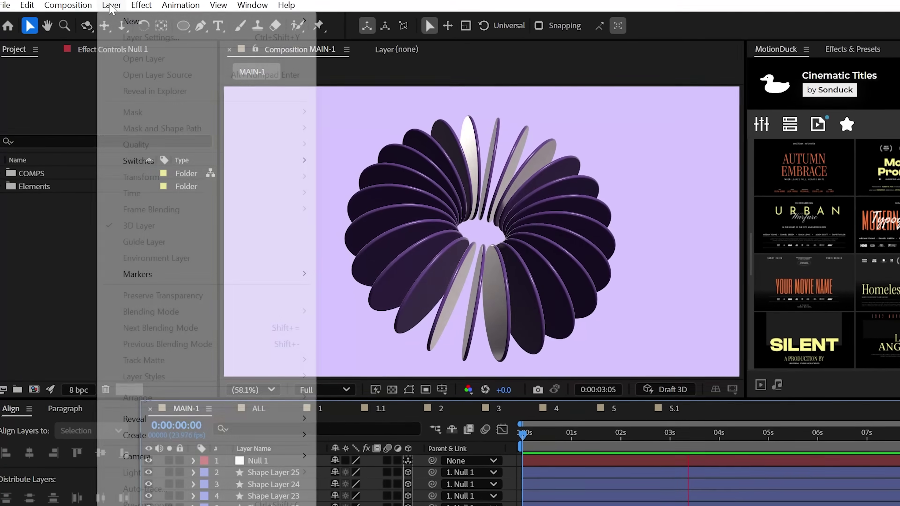
mouse_move(142, 26)
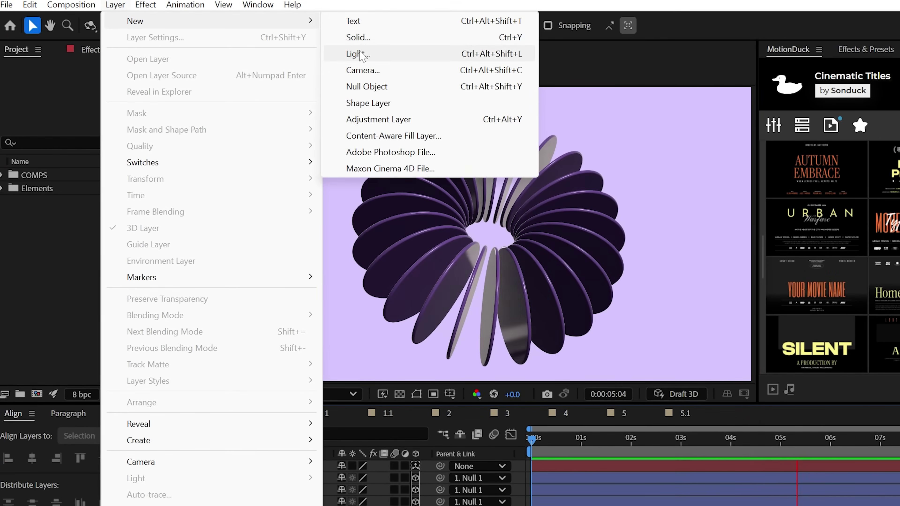
left_click(358, 54)
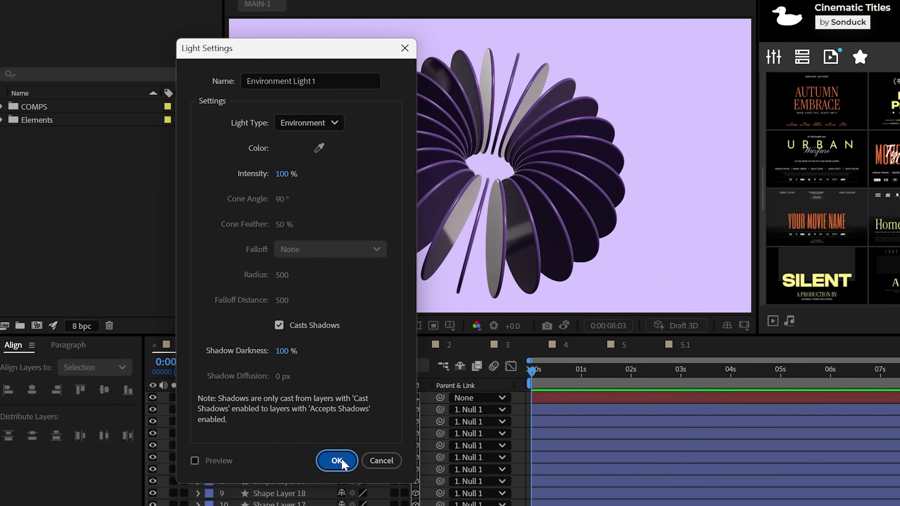
left_click(336, 460)
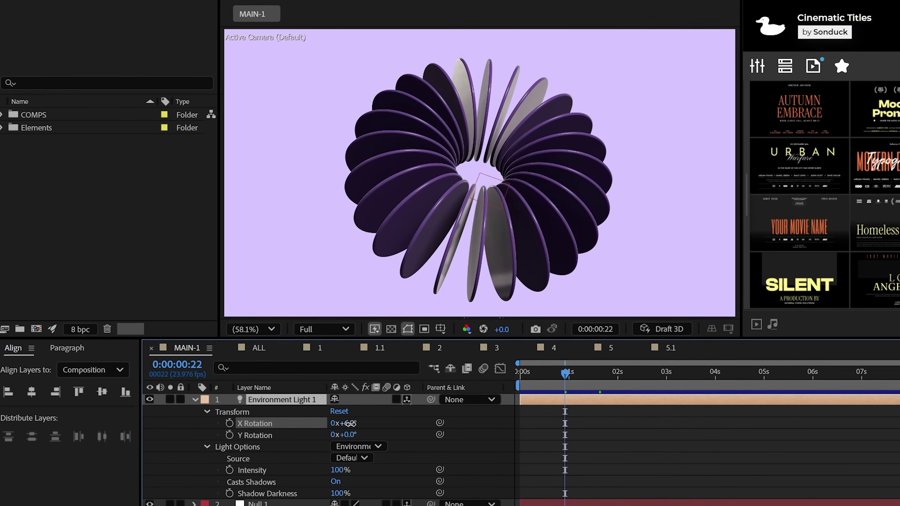
mouse_move(349, 423)
left_mouse_down()
mouse_move(357, 437)
mouse_move(342, 440)
left_mouse_up()
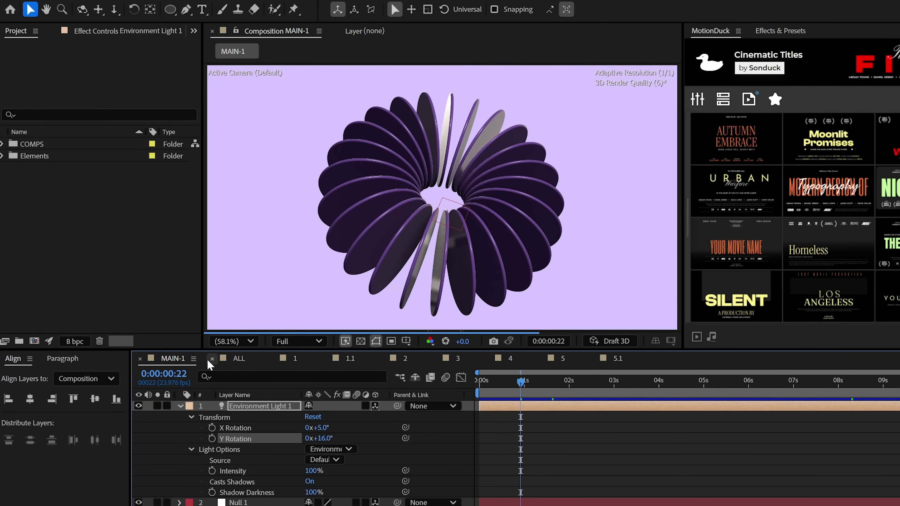
- Change the anchor point Y of Shape Layers 1–25 from 282.9 to 250.9
left_click(180, 406)
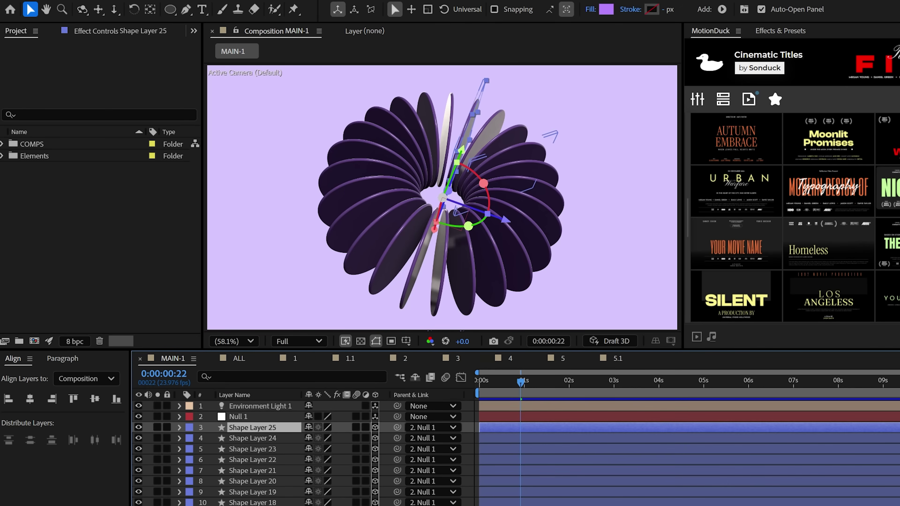
left_click(247, 471, "shift")
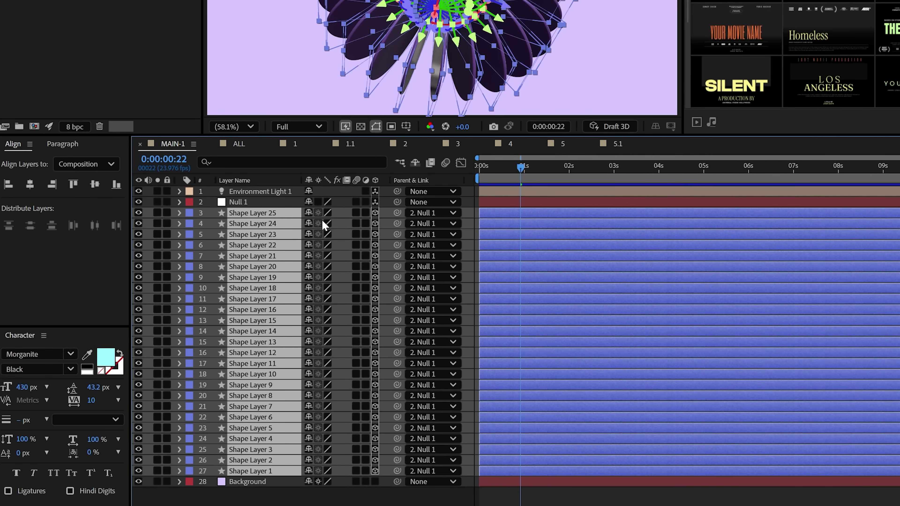
key("a")
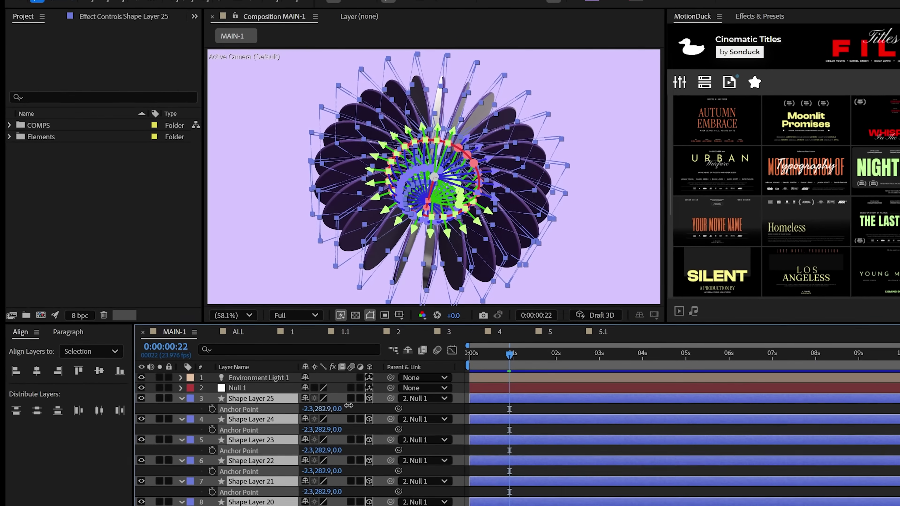
left_click_drag(349, 405, 338, 405)
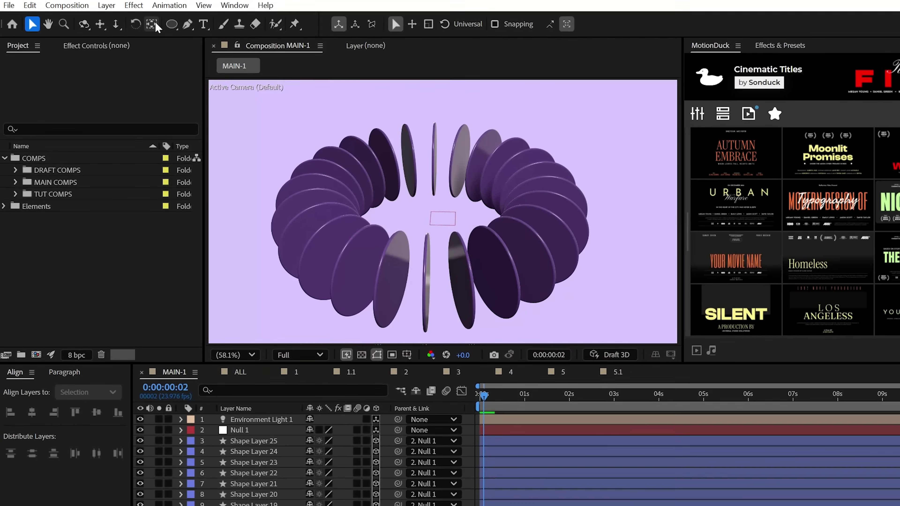
- Draw a white ellipse at the ring's centre, make it 3D, and edit its Size
key("q")
left_click_drag(425, 209, 441, 225)
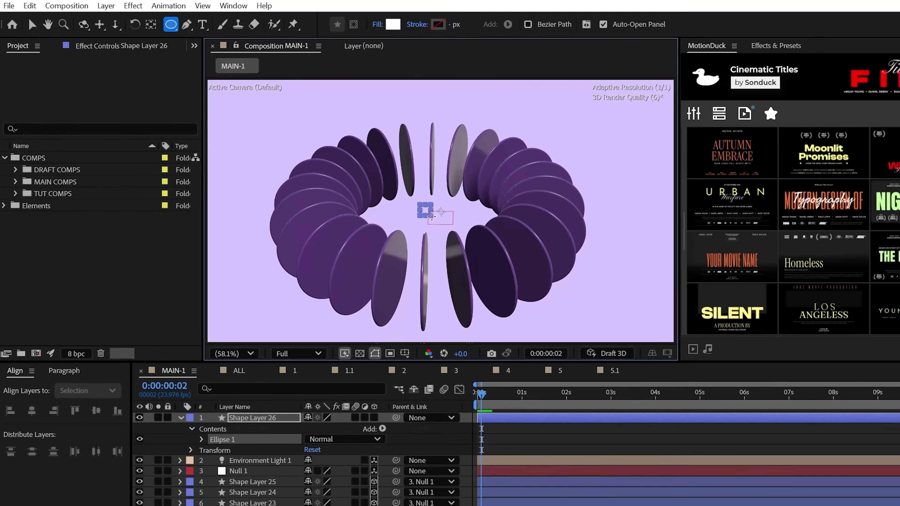
left_click(231, 402)
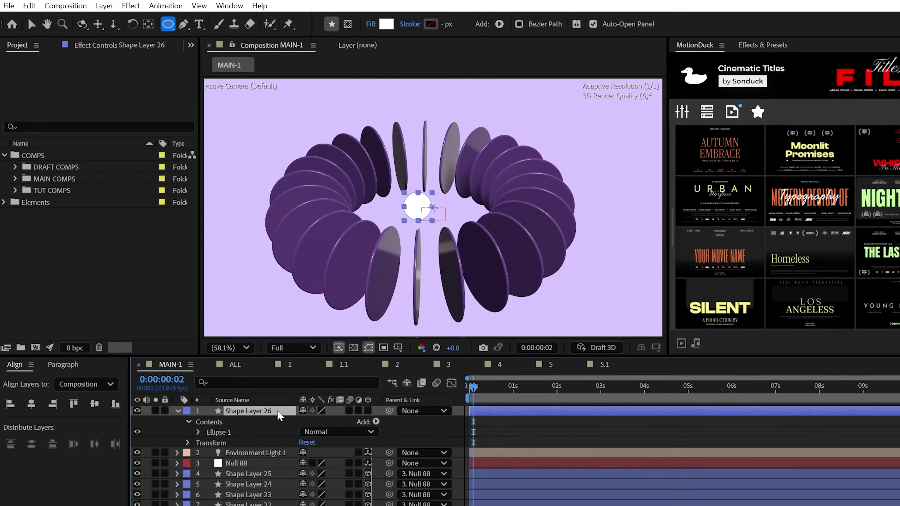
left_click(369, 412)
left_click(195, 426)
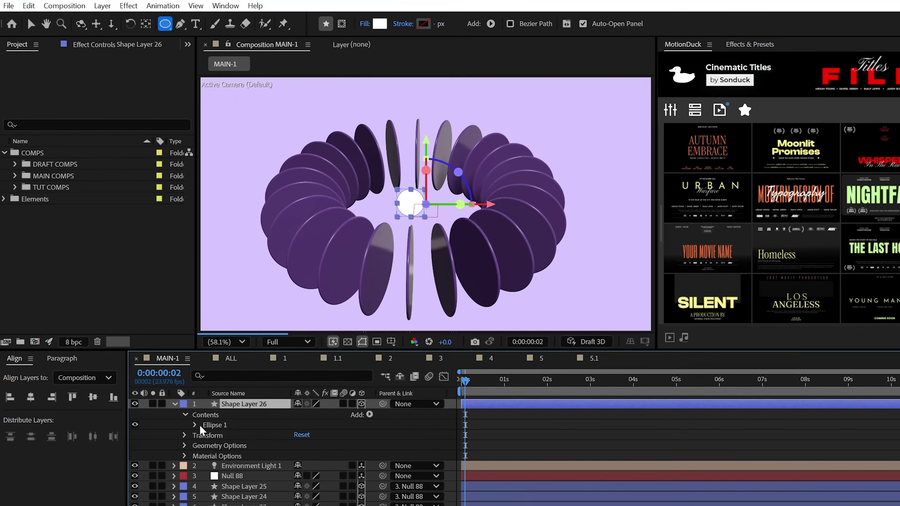
key("y")
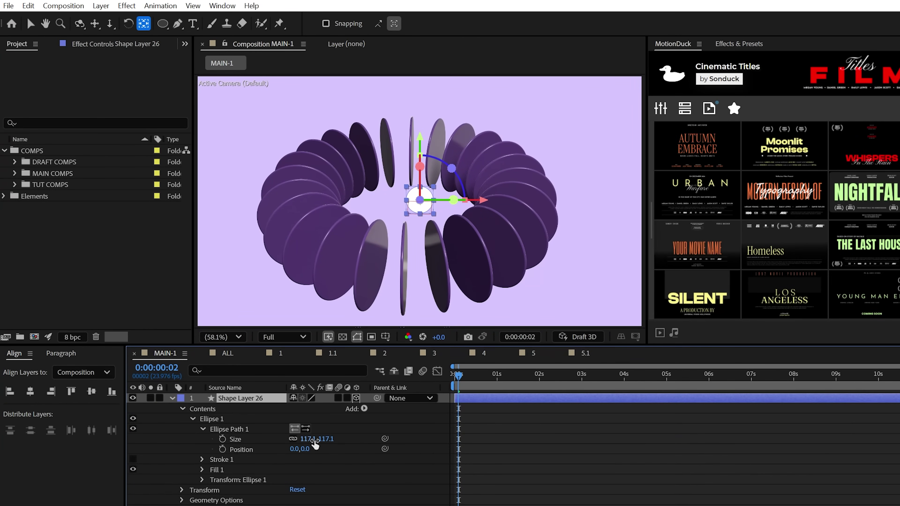
left_click(308, 439)
type("2")
key("Return")
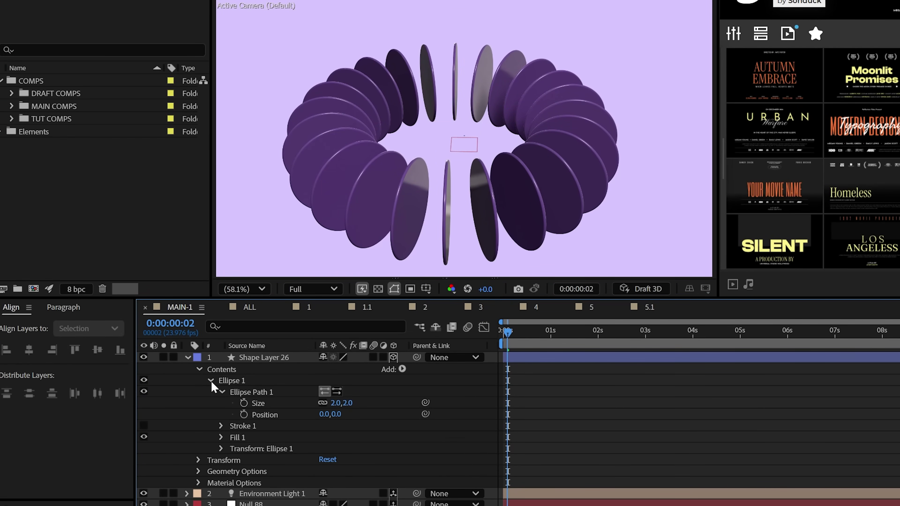
left_click(211, 380)
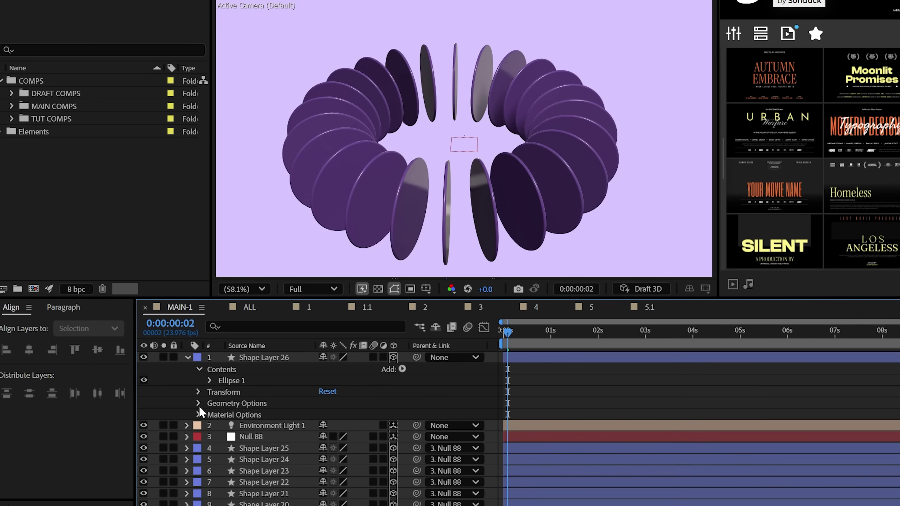
- Set the sphere's bevel depth, scale it to 282%, and nudge it slightly right
left_click(209, 404)
left_click(325, 425)
type("100.0")
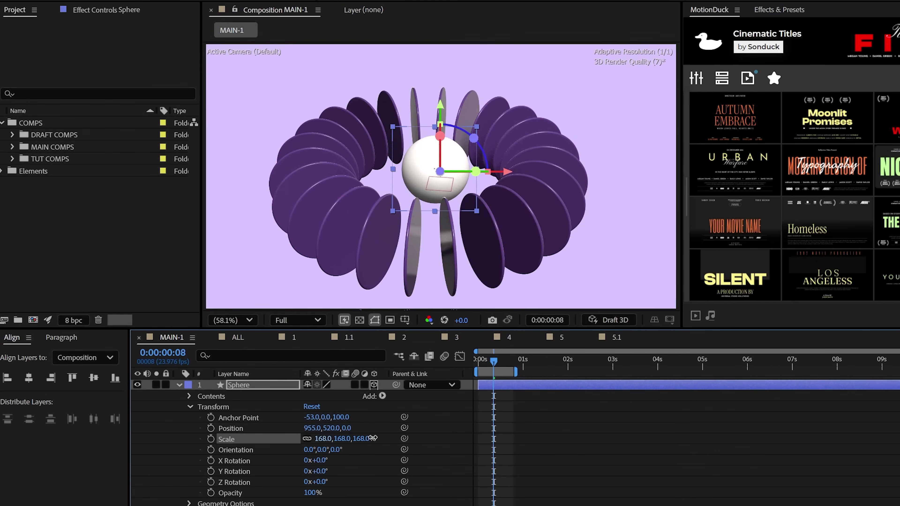
left_click_drag(320, 439, 435, 435)
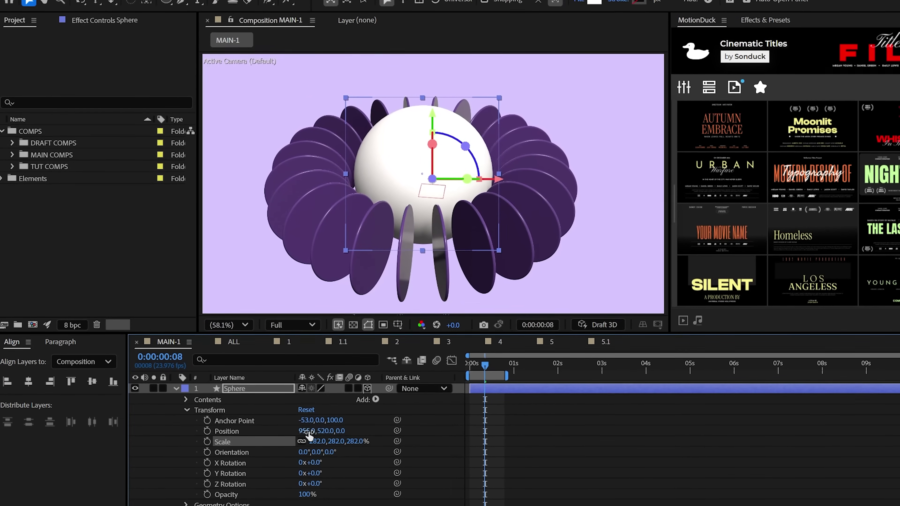
left_click_drag(304, 432, 310, 432)
- In MAIN-2, set the environment light's Source to Texture.jpg and expand the sphere's Material Options
left_click(172, 393)
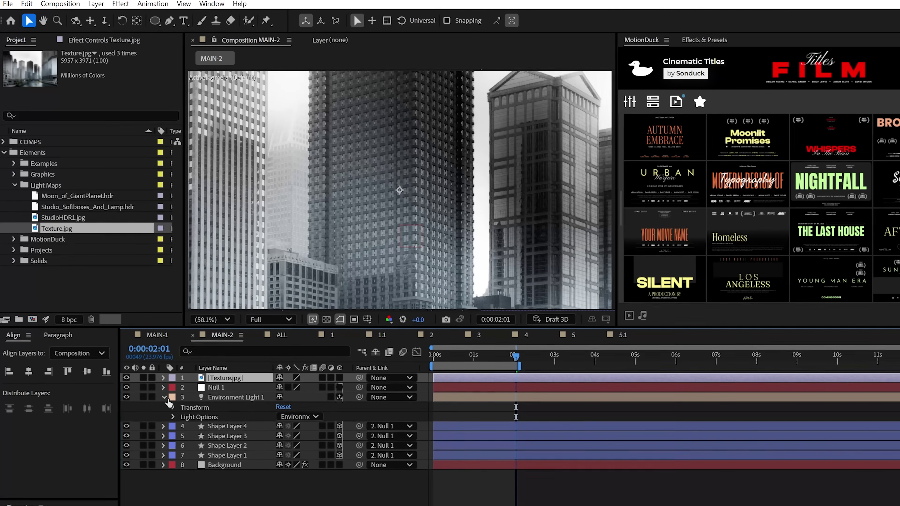
left_click(173, 417)
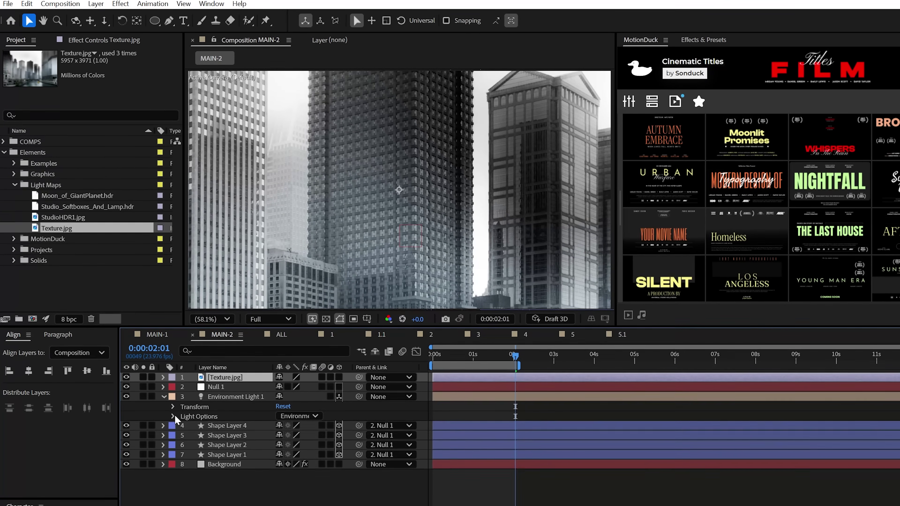
left_click(291, 424)
left_click(304, 457)
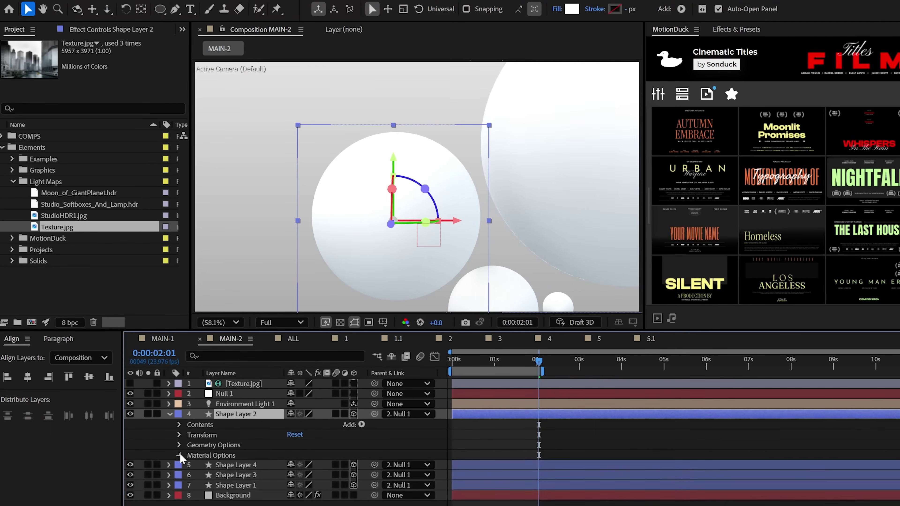
left_click(179, 455)
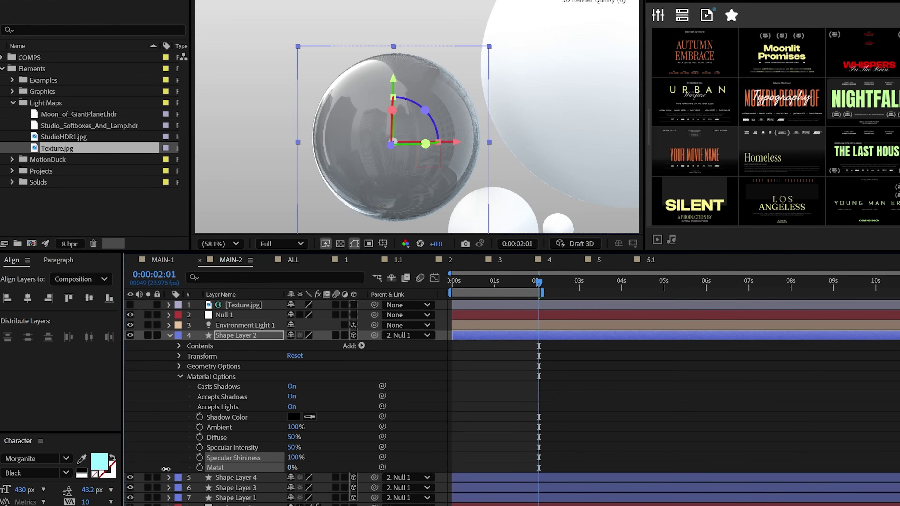
- Use Fit to Scene in Advanced 3D Render Options to grow the shadow casting box to 1273
left_click(274, 396)
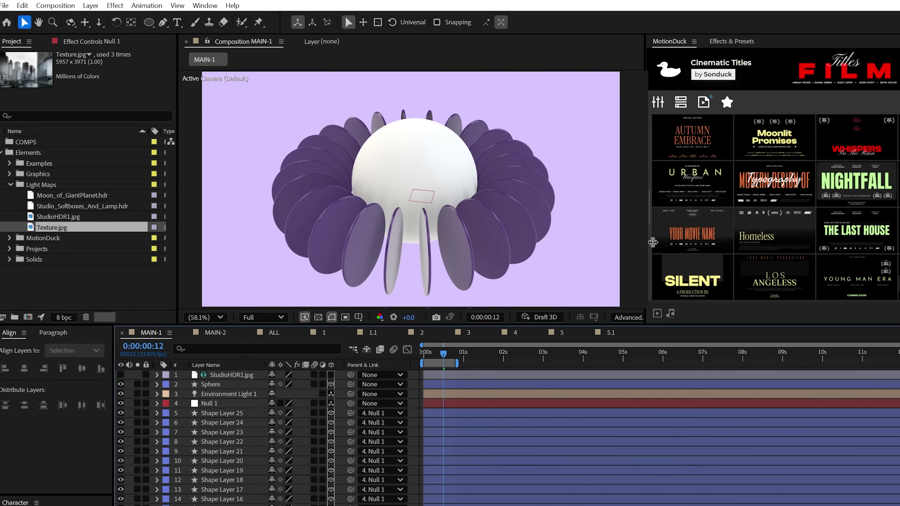
left_click_drag(653, 242, 694, 243)
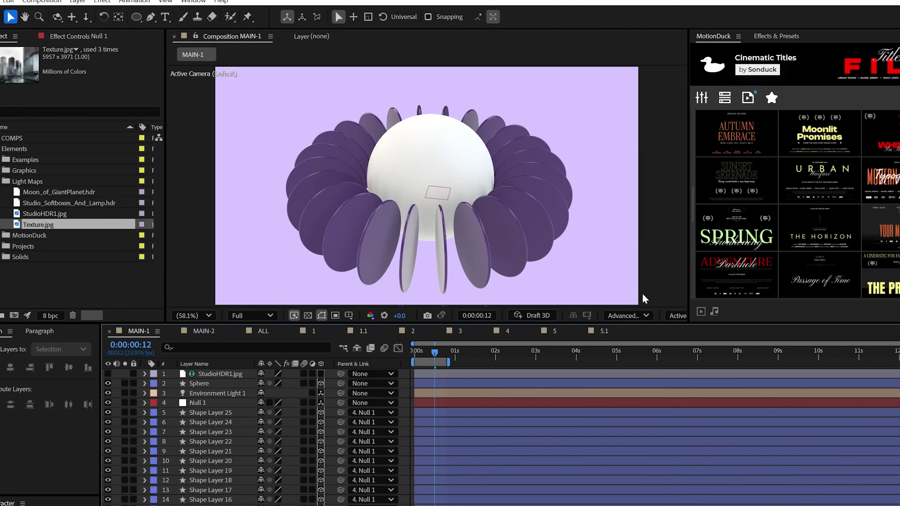
left_click(629, 317)
left_click(624, 377)
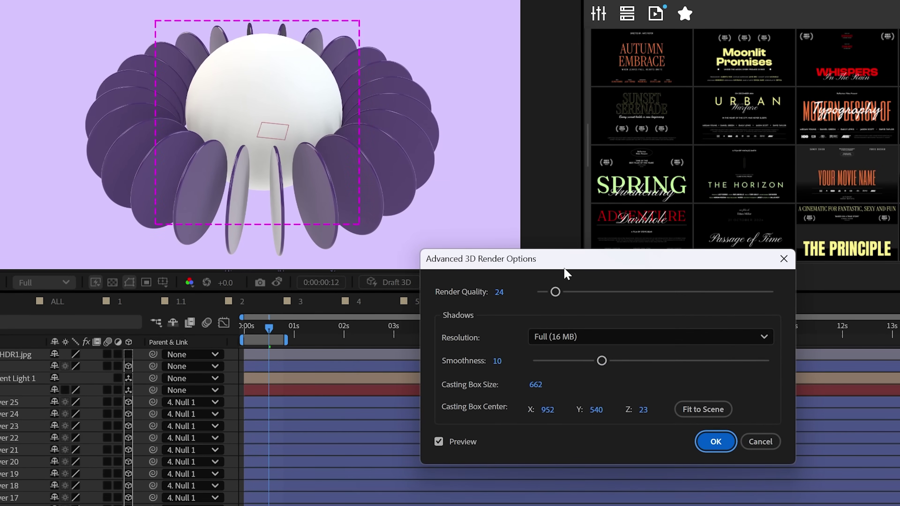
left_click_drag(564, 271, 137, 231)
left_click(264, 371)
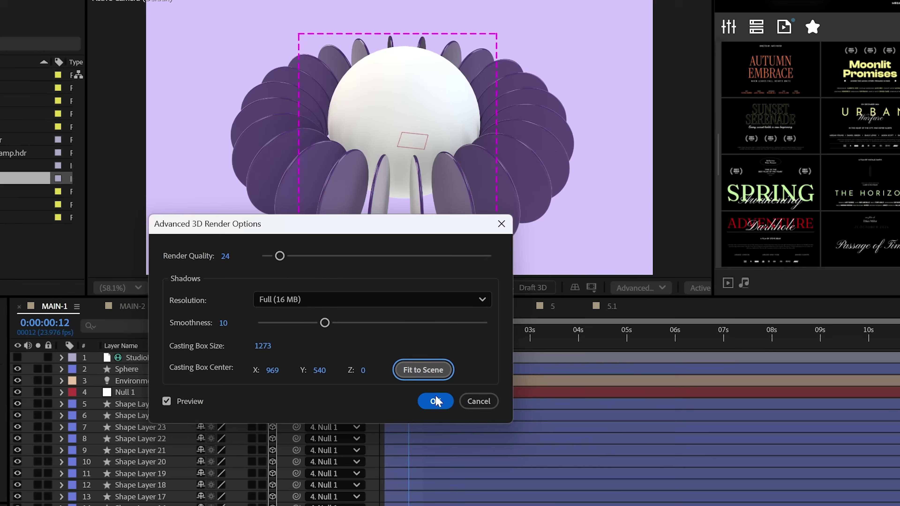
left_click(433, 400)
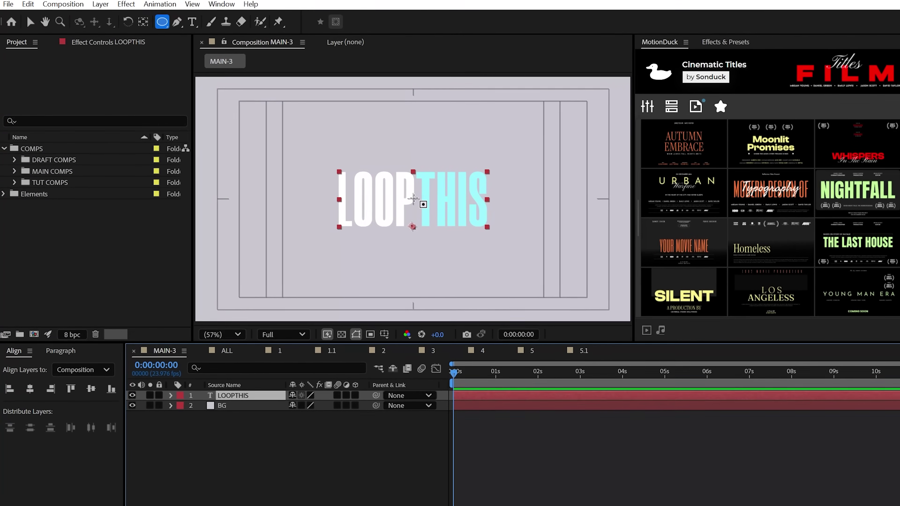
- Draw a large circular mask and make the LOOPTHIS text follow Mask 1 as its path
left_click_drag(413, 197, 283, 329)
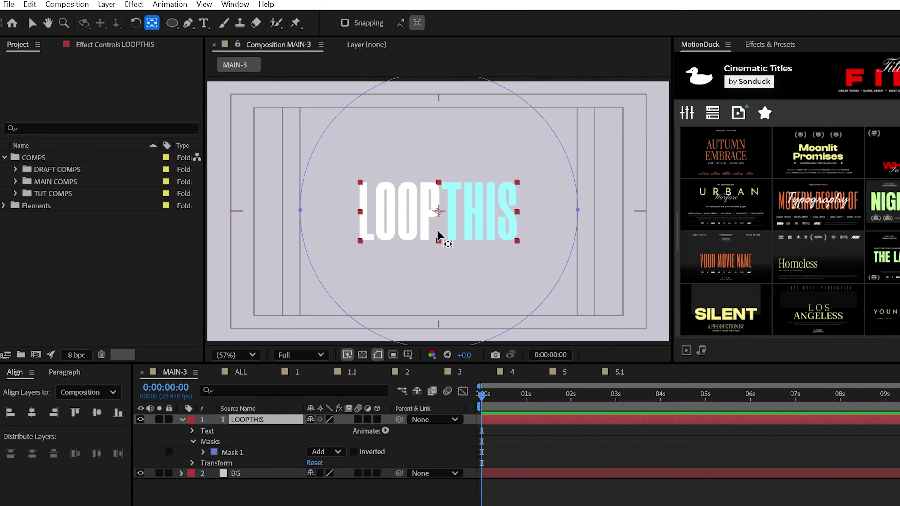
left_click(193, 441)
left_click(192, 430)
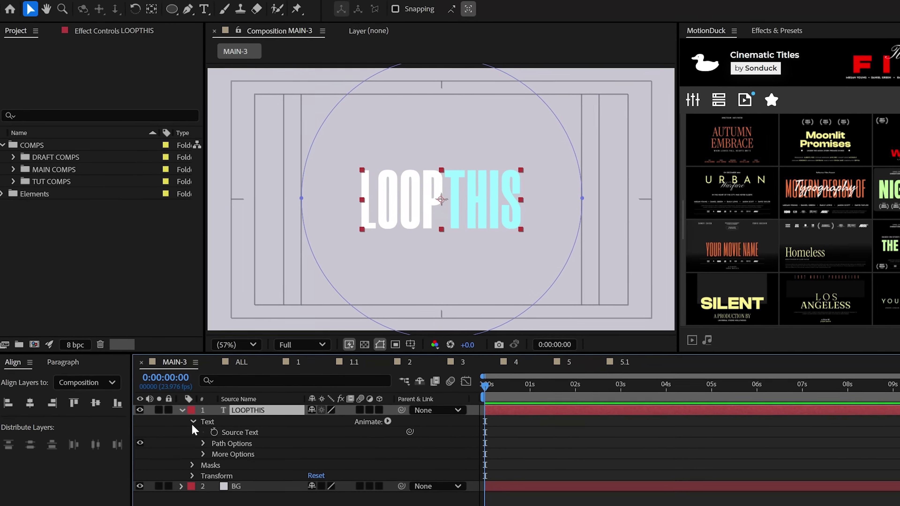
left_click(205, 452)
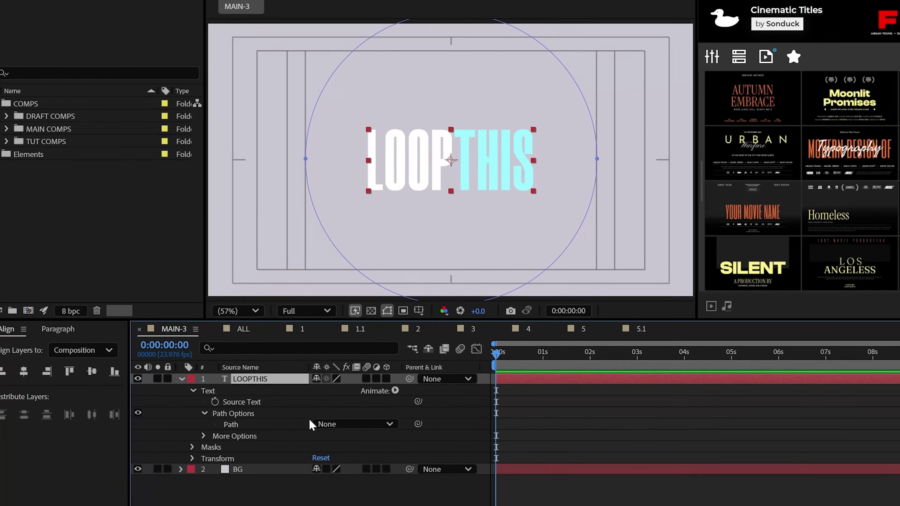
left_click(311, 424)
left_click(349, 458)
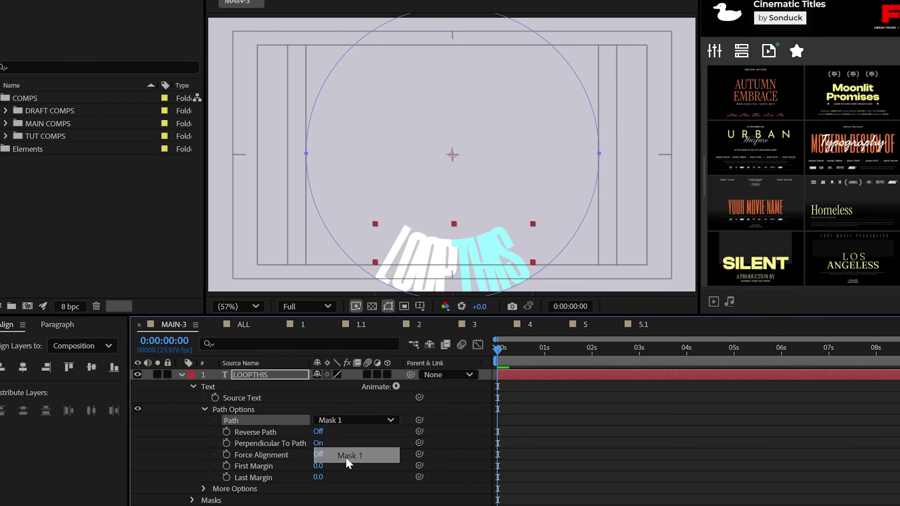
- Enable per-character 3D and add a Rotation animator with X Rotation 90°
left_click(396, 386)
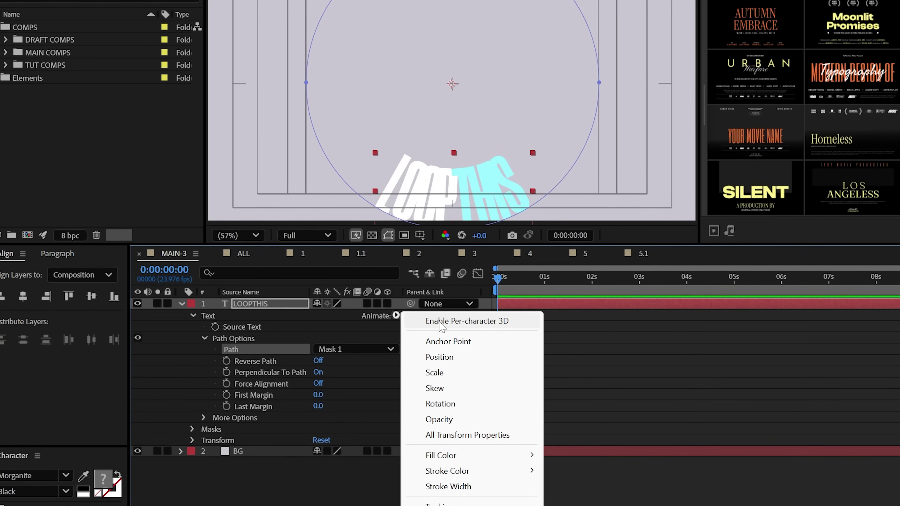
left_click(441, 323)
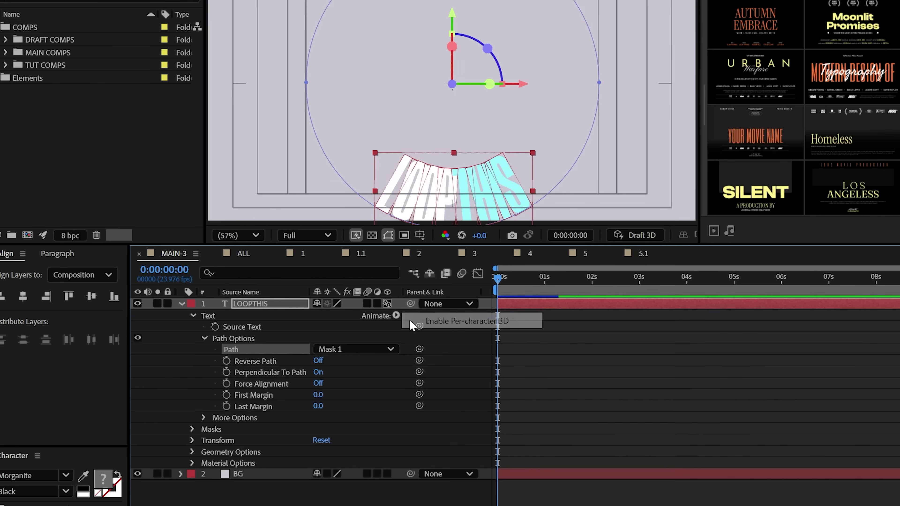
left_click(395, 315)
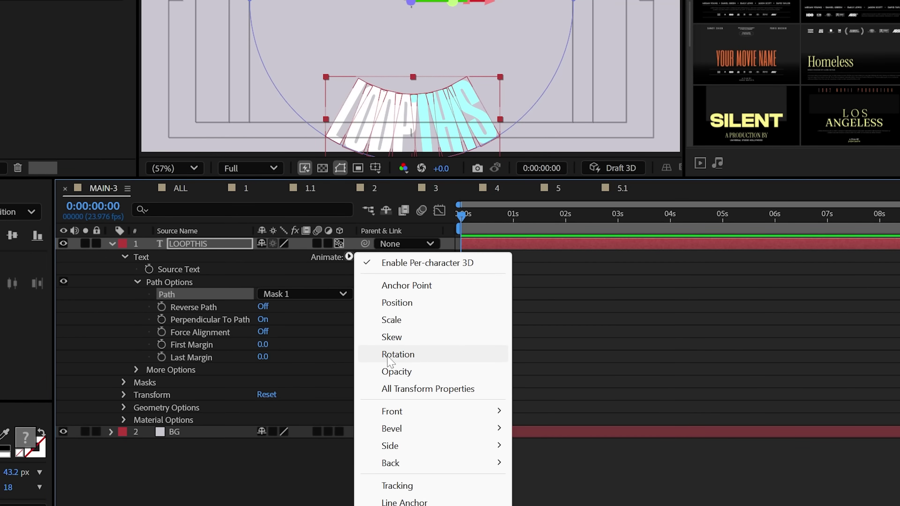
left_click(397, 354)
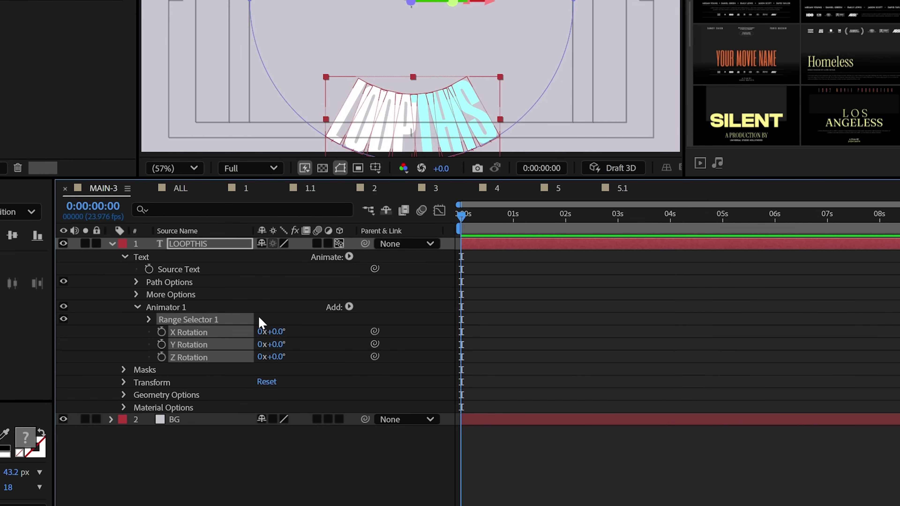
left_click(275, 333)
type("90")
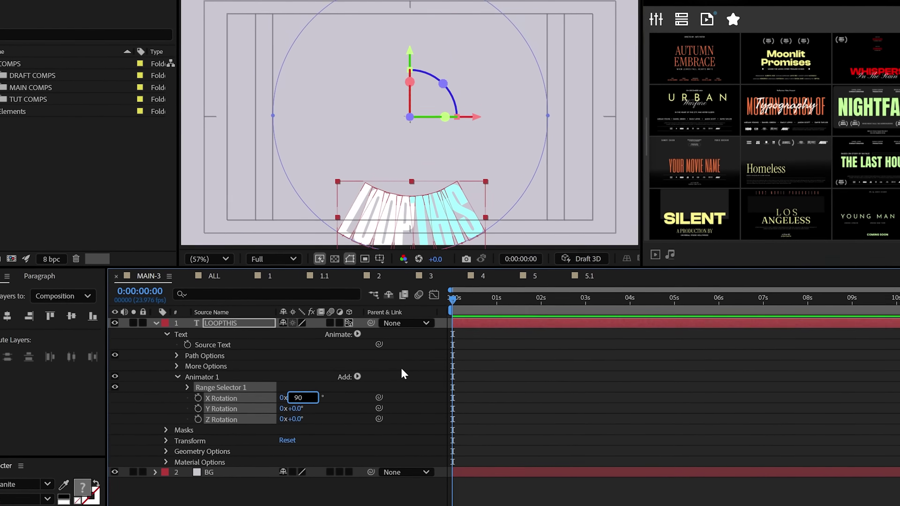
key("Return")
- Tilt the text layer to -90° X Rotation and lower it to Y position 779
left_click(177, 354)
left_click(177, 374)
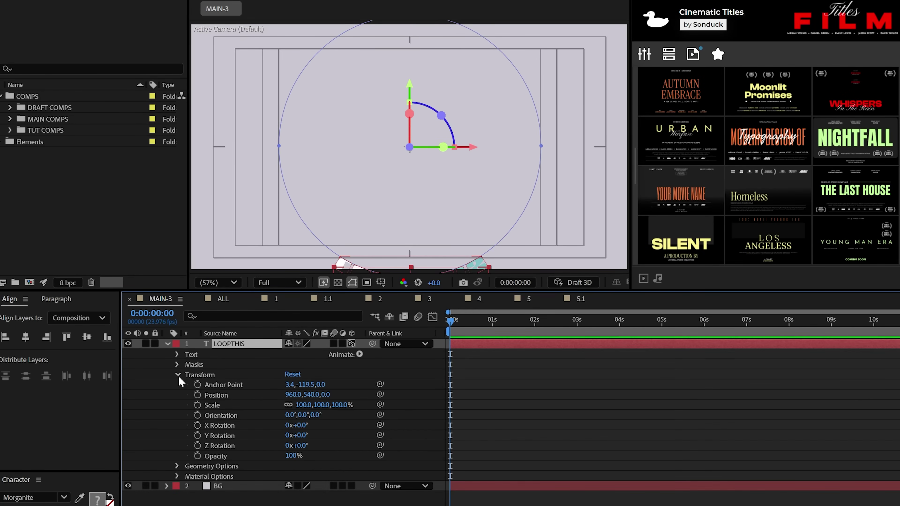
left_click(301, 422)
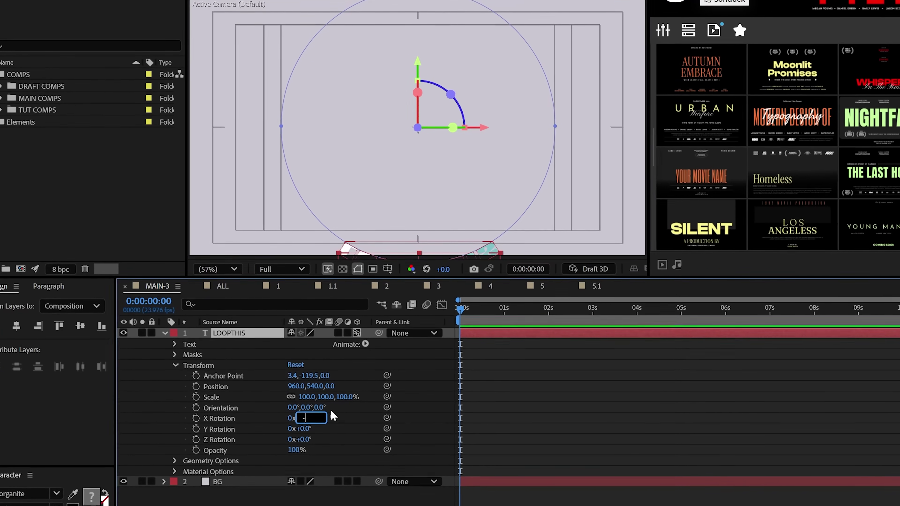
type("-90")
key("Return")
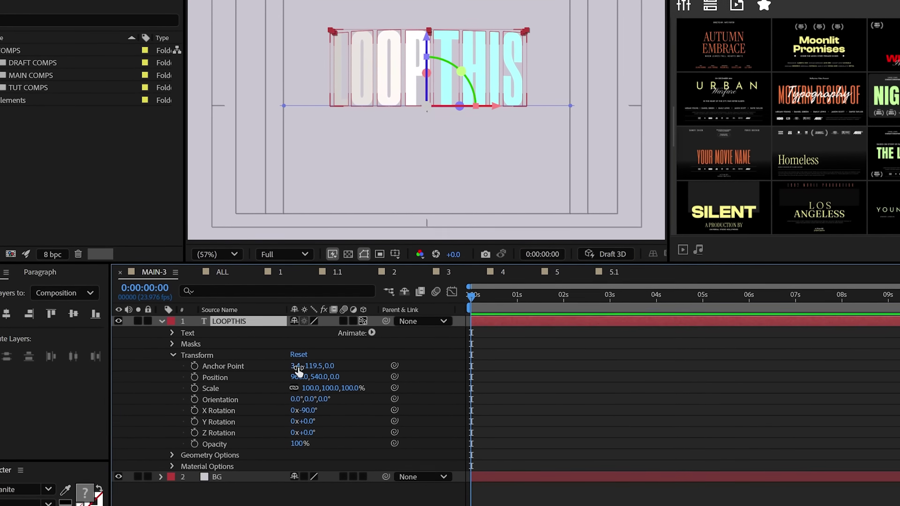
left_click_drag(323, 382, 351, 382)
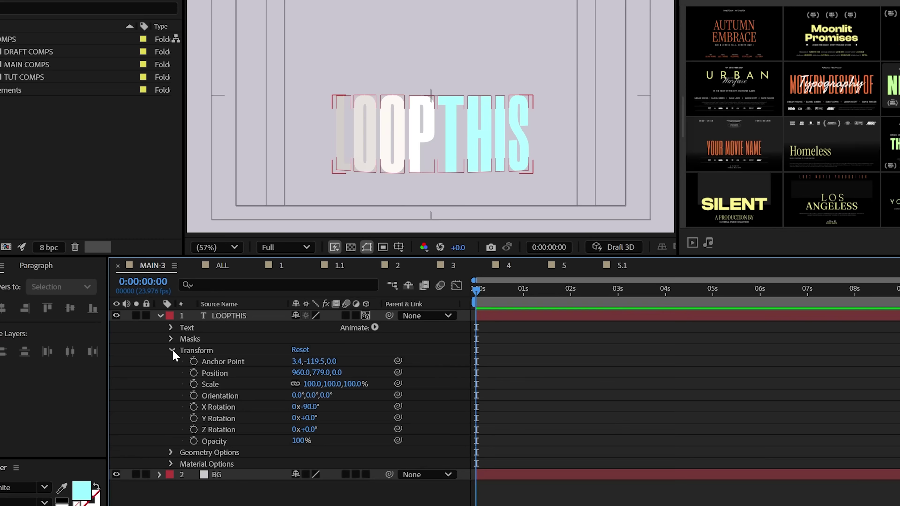
- Give the ring text a Convex bevel with depth 3 and an extrusion depth of 137
left_click(171, 351)
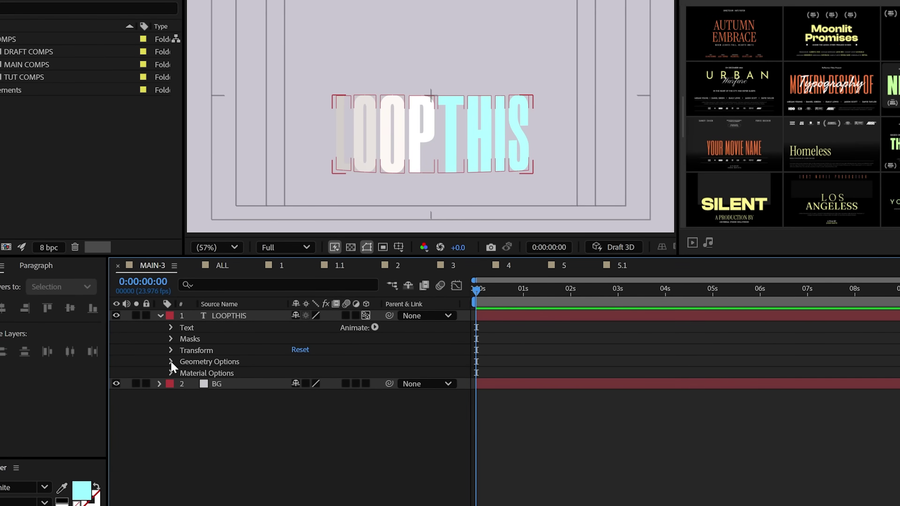
left_click(171, 361)
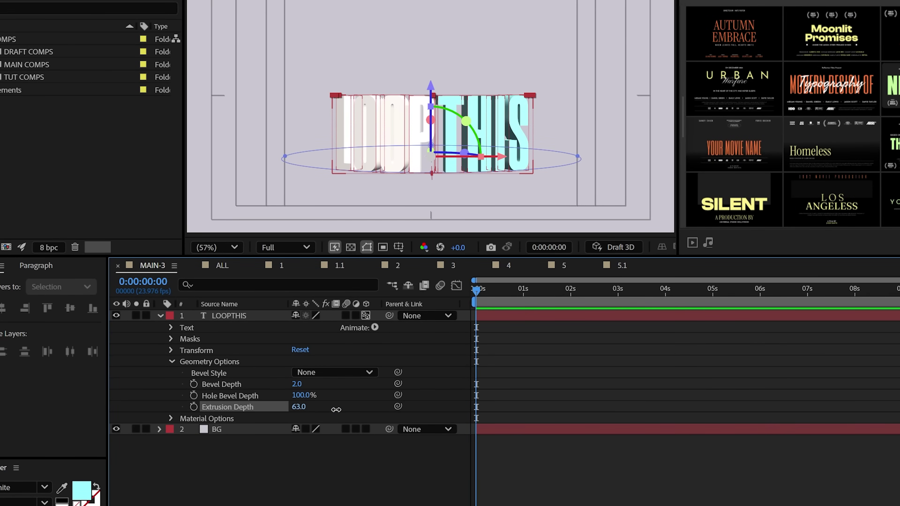
left_click(328, 433)
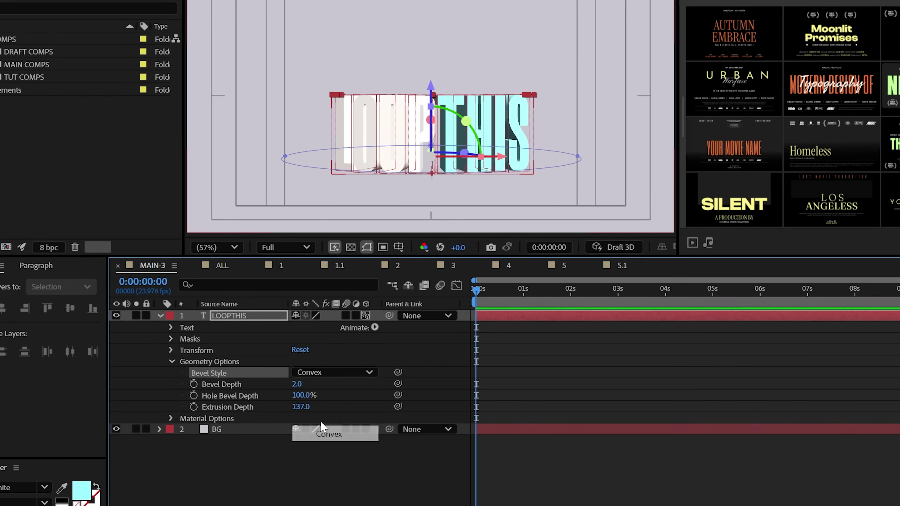
left_click(293, 384)
type("3")
key("Return")
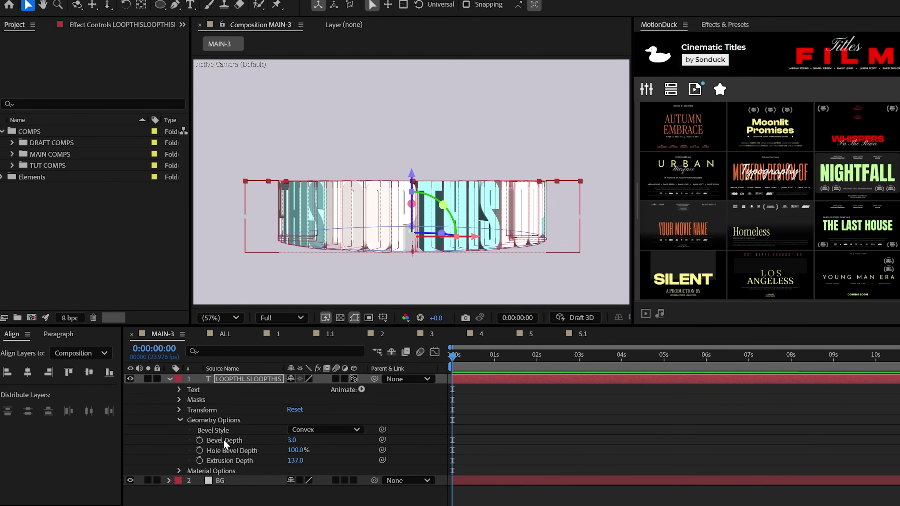
left_click(180, 420)
- Add a time*20 expression to Z Rotation so the ring spins continuously, then preview it
left_click(200, 481, "alt")
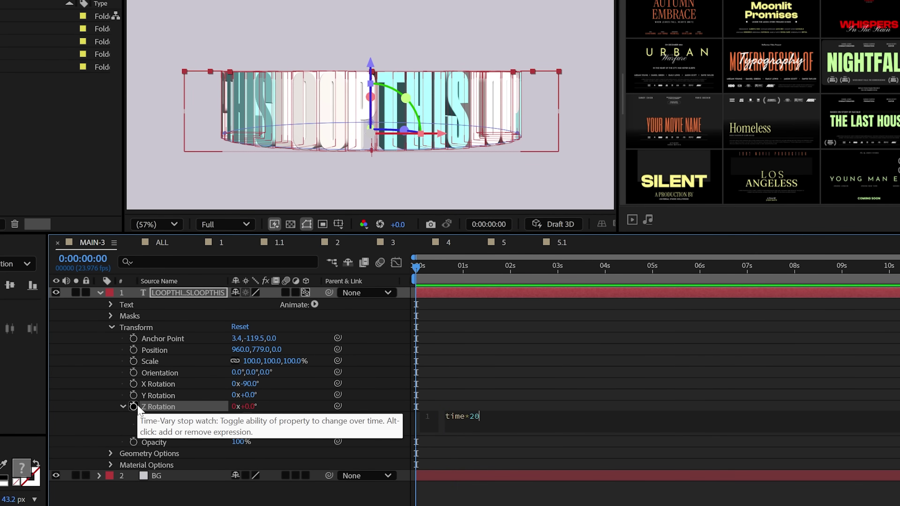
left_click(385, 122)
key("space")
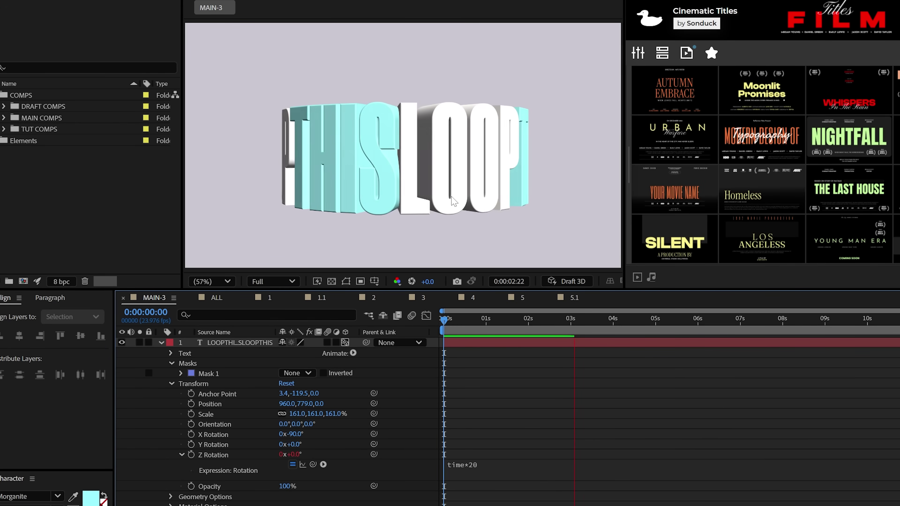
- Add an Environment Light using the Moon_of_GiantPlanet.hdr source at 218% intensity
right_click(165, 370)
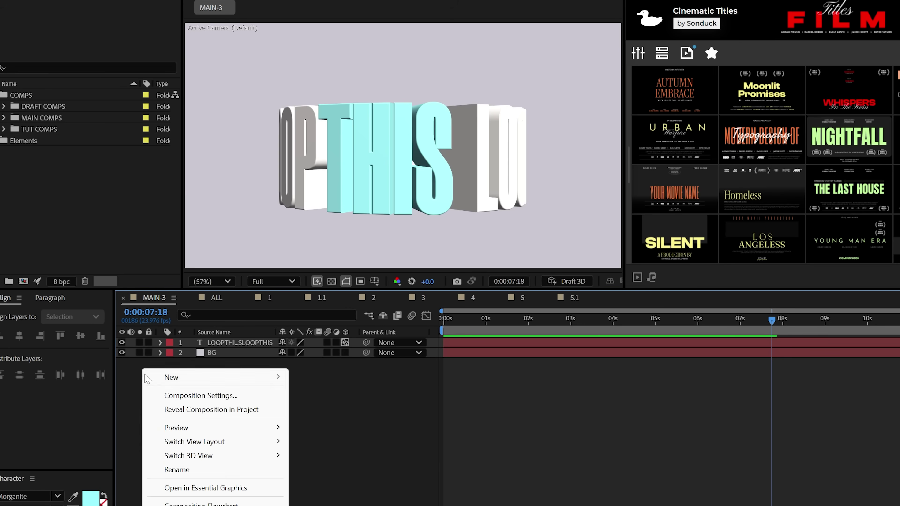
mouse_move(177, 374)
left_click(317, 420)
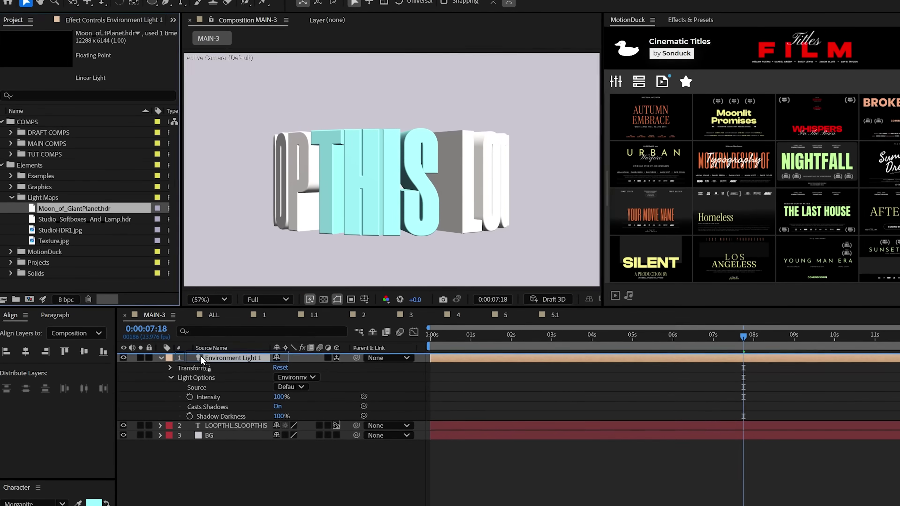
left_click(274, 388)
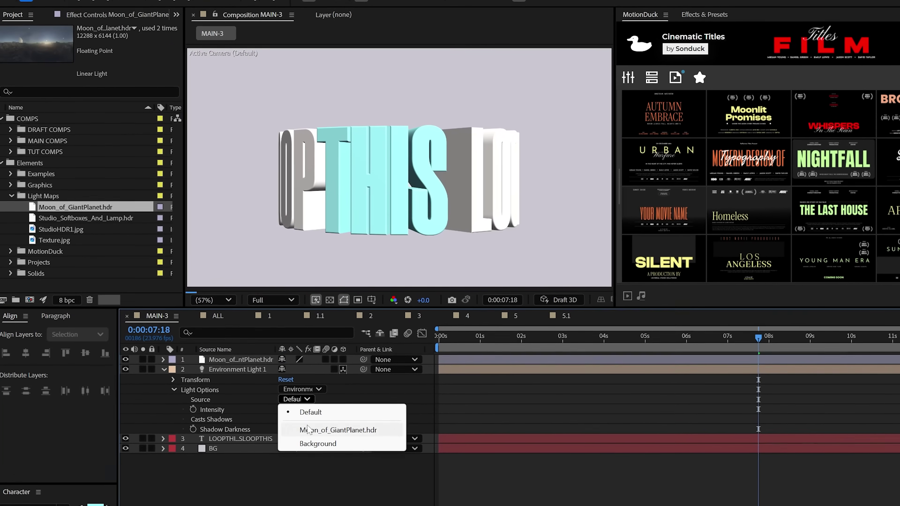
left_click(308, 430)
left_click_drag(288, 409, 357, 409)
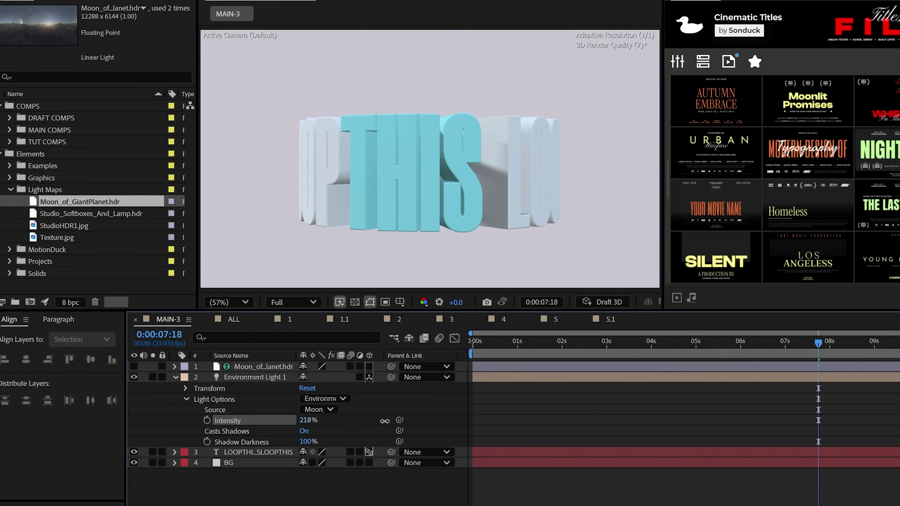
left_click(94, 4)
- Create a new white solid layer named 'Floor'
mouse_move(119, 18)
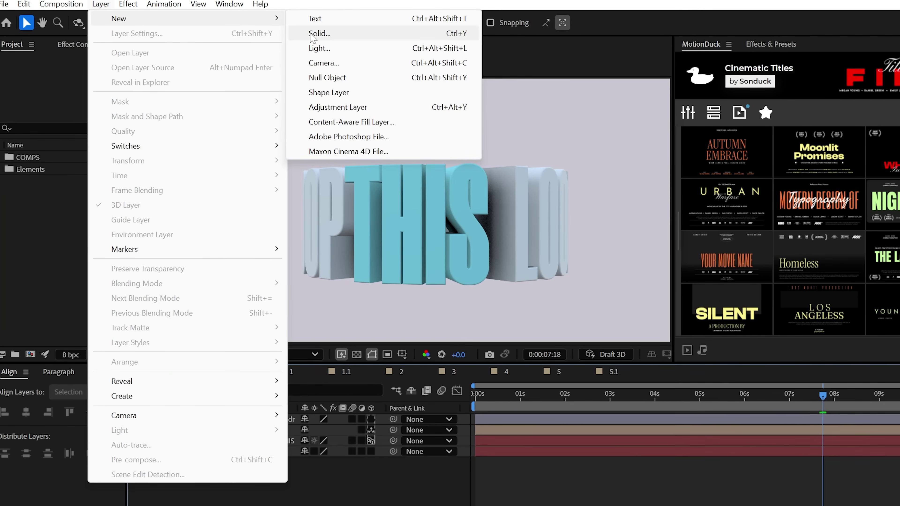
left_click(312, 33)
left_click_drag(767, 282, 286, 146)
type("Floor")
key("Return")
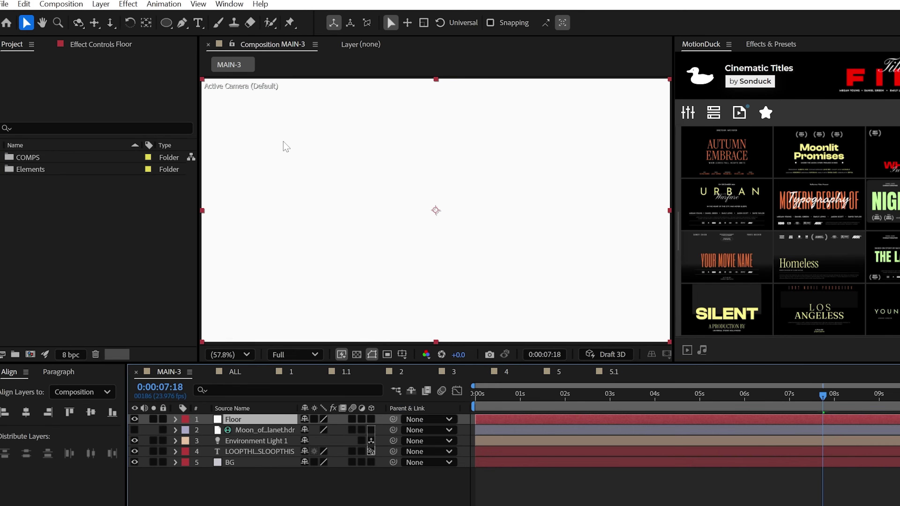
- Rotate the Floor 90° on X, lower it, and scale it well beyond the frame
key("r")
left_click_drag(322, 363, 518, 347)
left_click(381, 370)
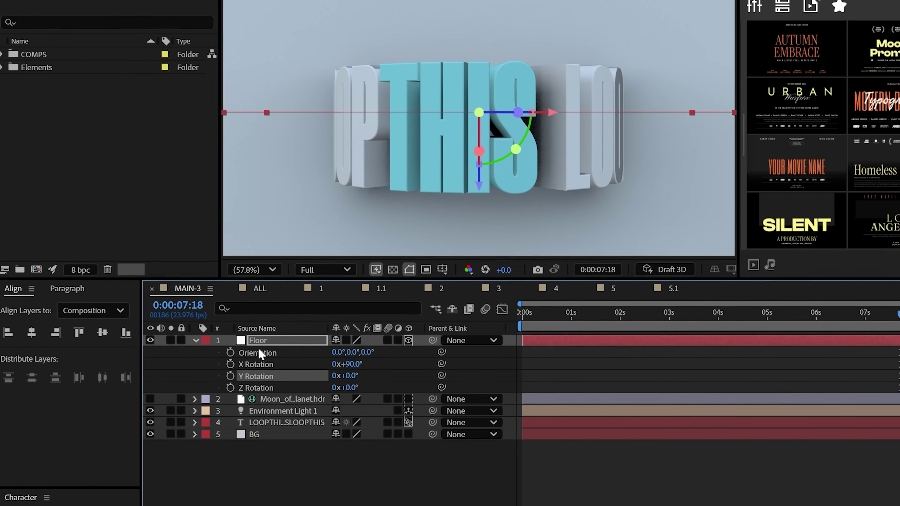
key("p")
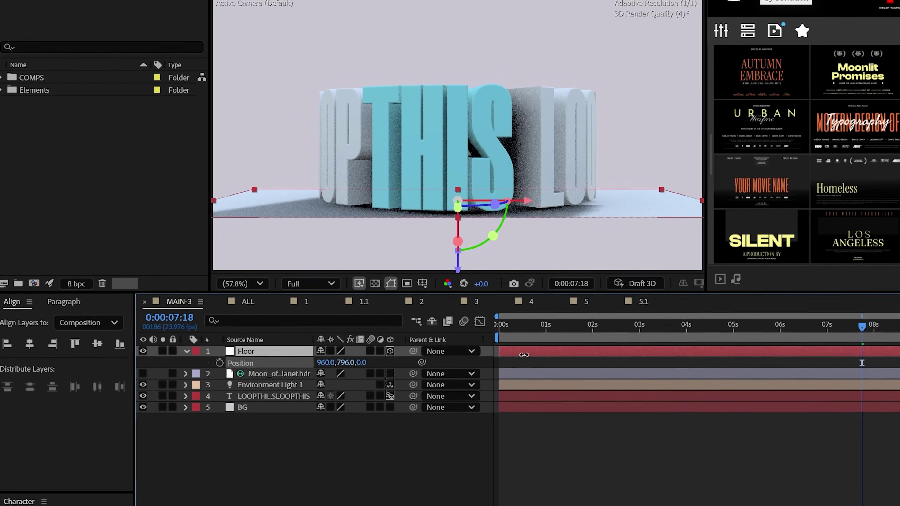
key("s")
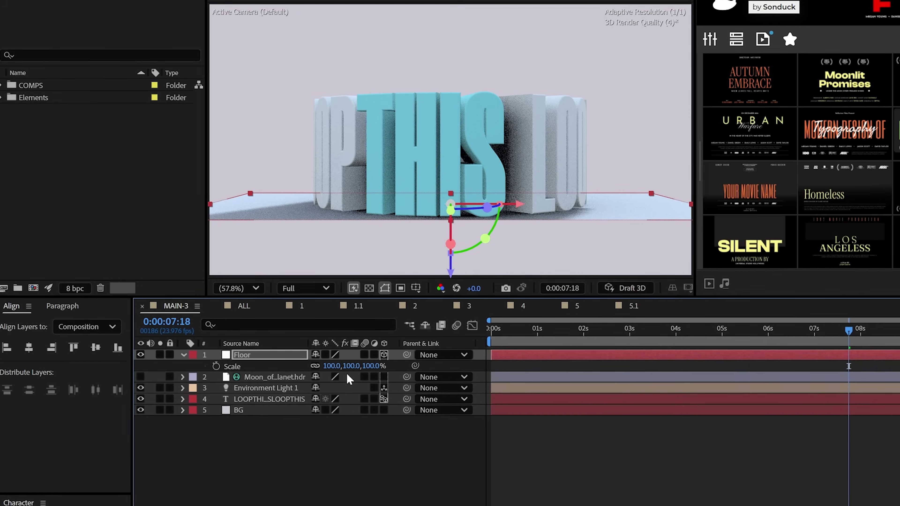
left_click_drag(333, 366, 390, 366)
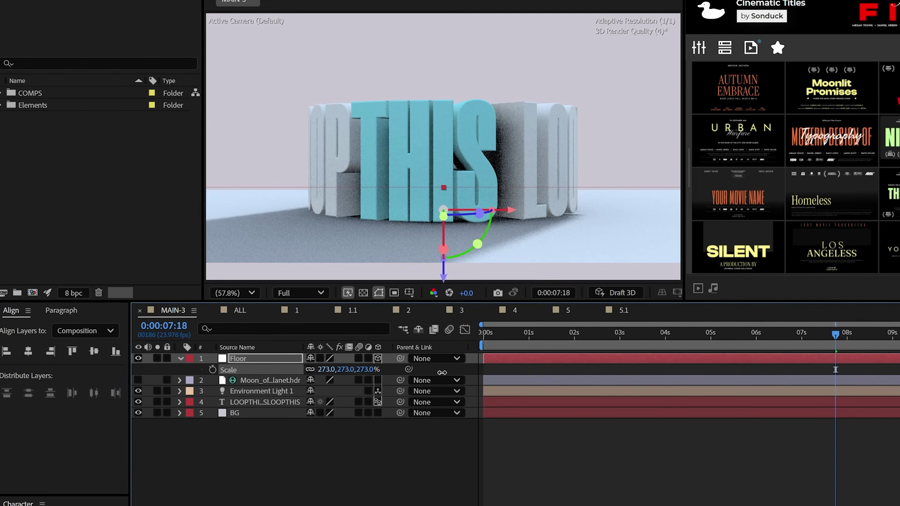
- Duplicate the LOOPTHIS text layer and move the text higher in the frame
left_click(261, 404)
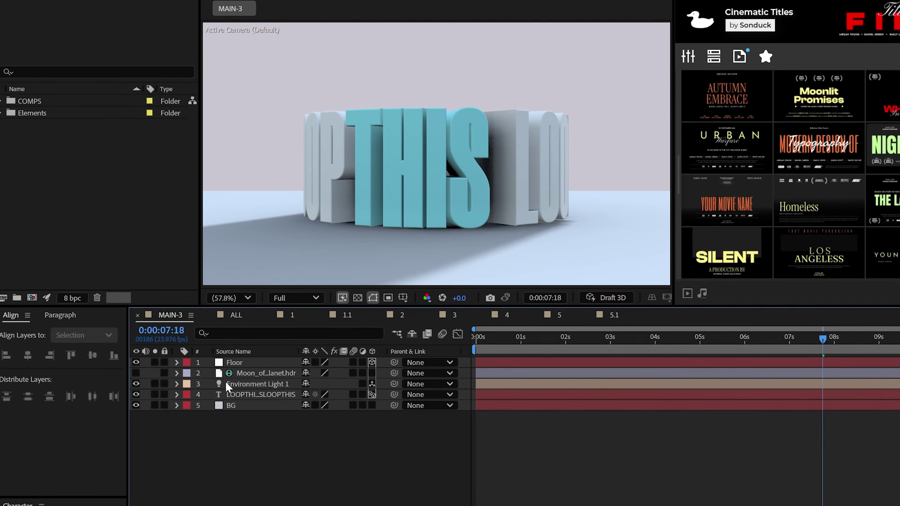
key("ctrl+d")
key("p")
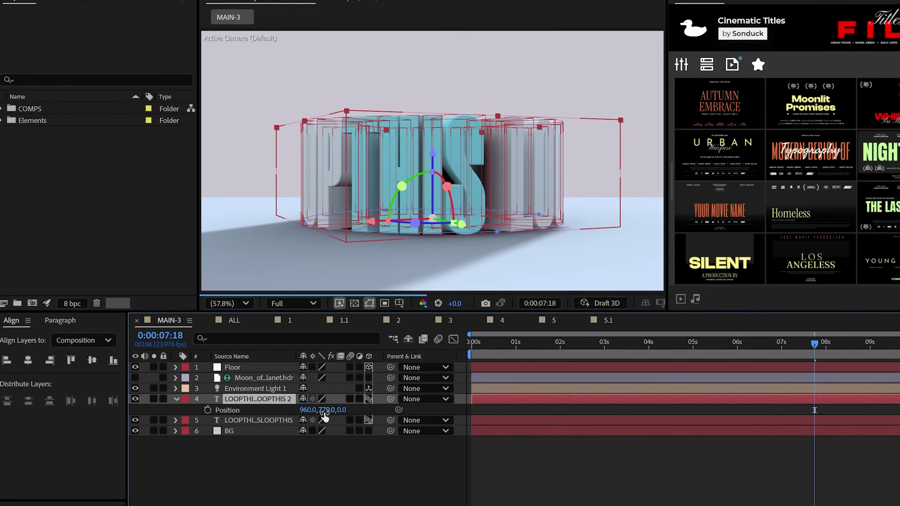
left_click_drag(324, 415, 294, 414)
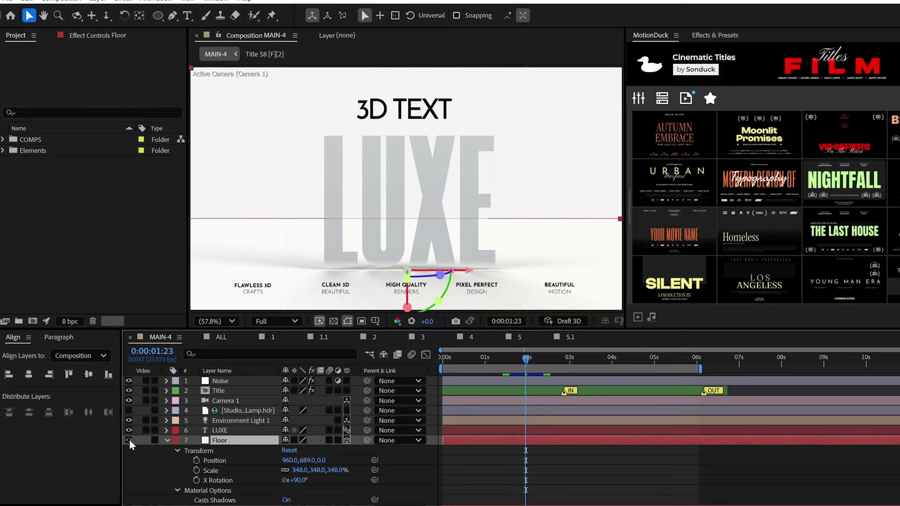
- Reveal Environment Light 1's modified properties and toggle its visibility off and on to compare
left_click(210, 419)
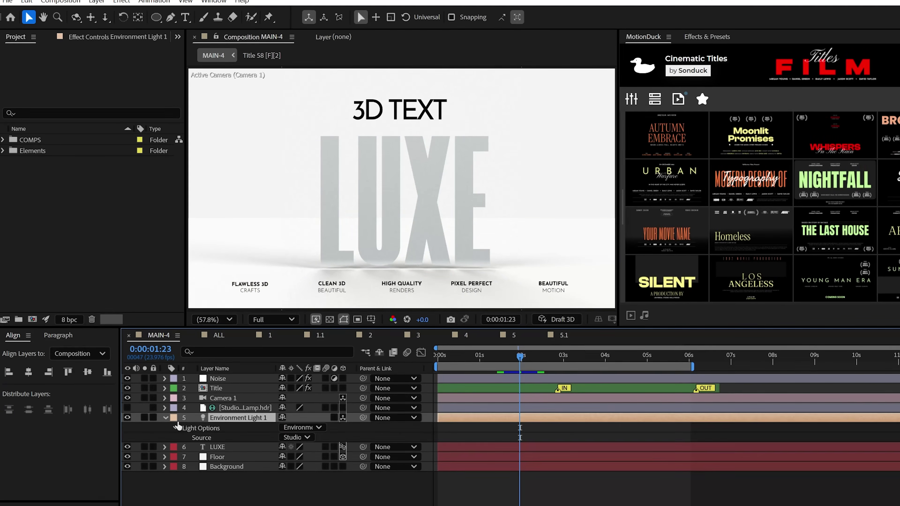
key("u")
key("u")
left_click(127, 417)
left_click(126, 416)
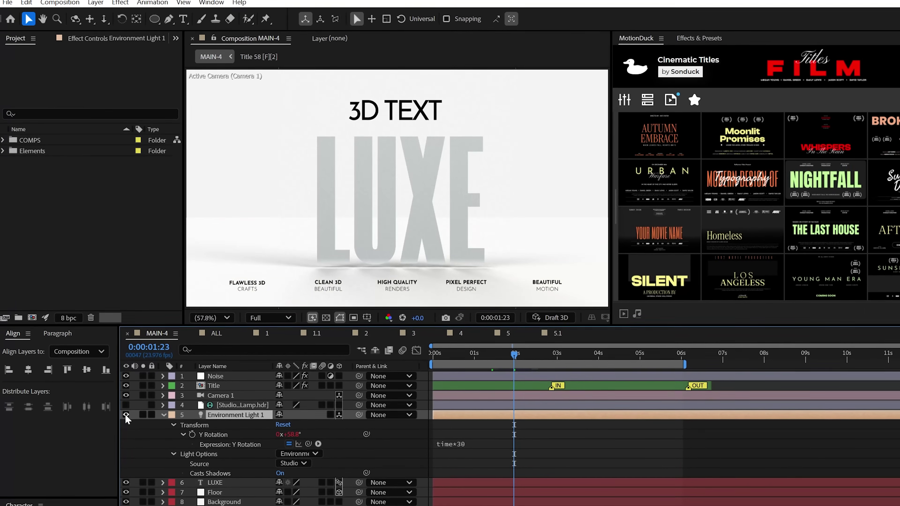
left_click(164, 415)
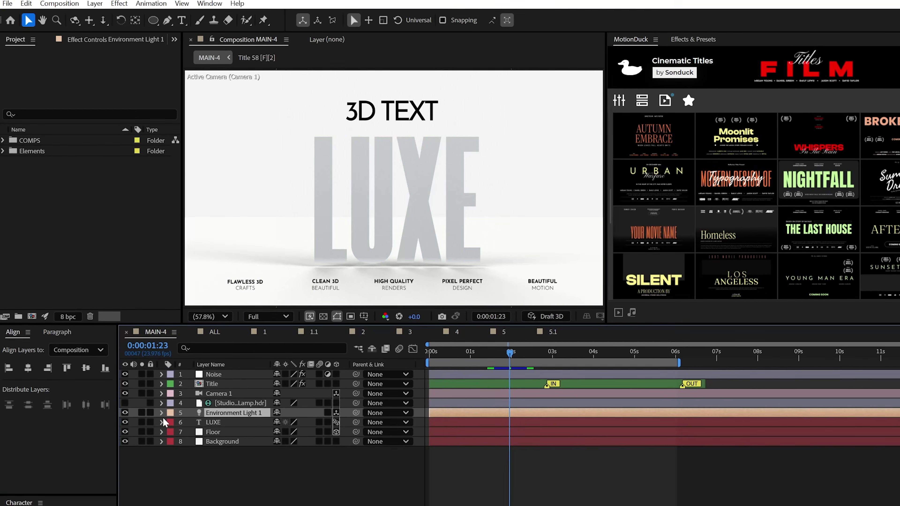
- Inspect LUXE's Convex 10.0 bevel, 487 extrusion and 18% specular shininess settings
left_click(161, 420)
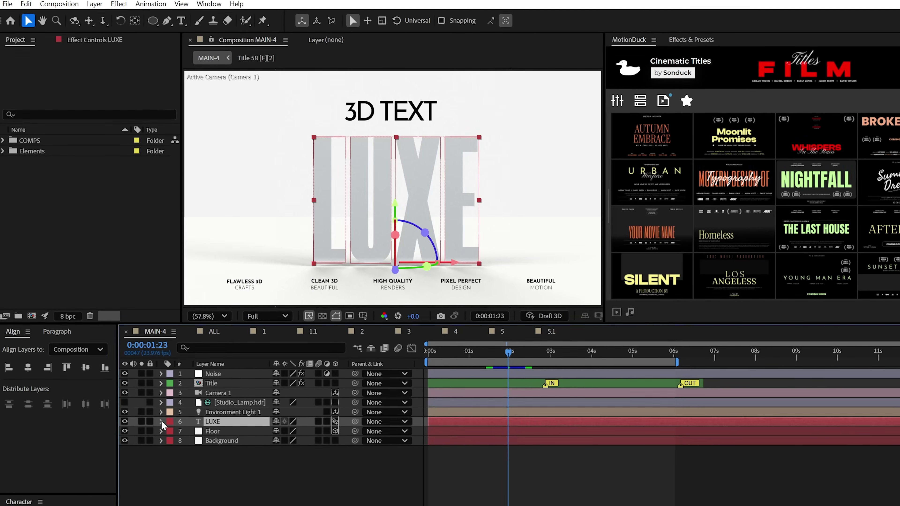
left_click(161, 421)
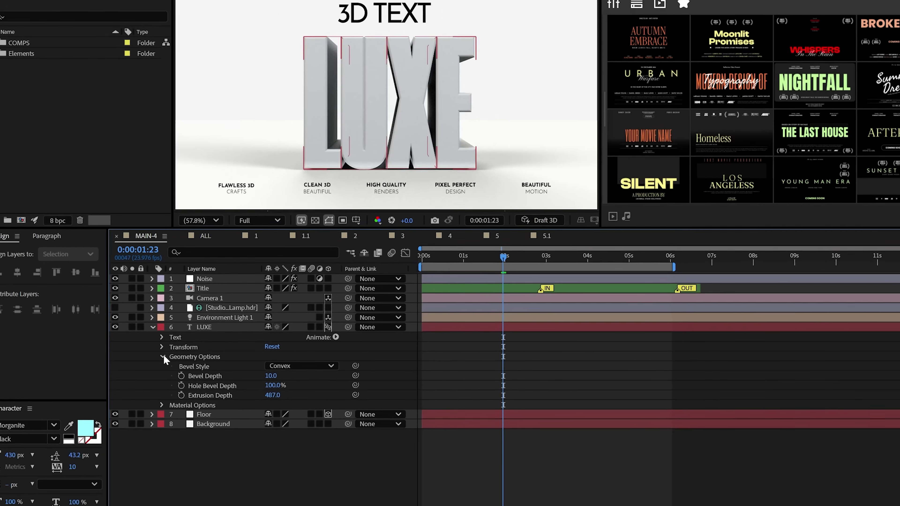
left_click(171, 376)
left_click(170, 387)
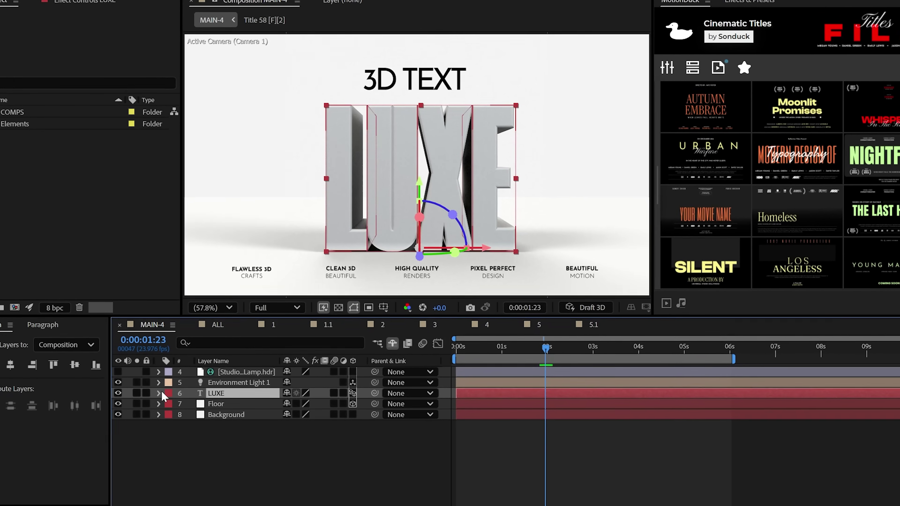
- Add a text animator to LUXE controlling Bevel Color and Side Color
left_click(151, 401)
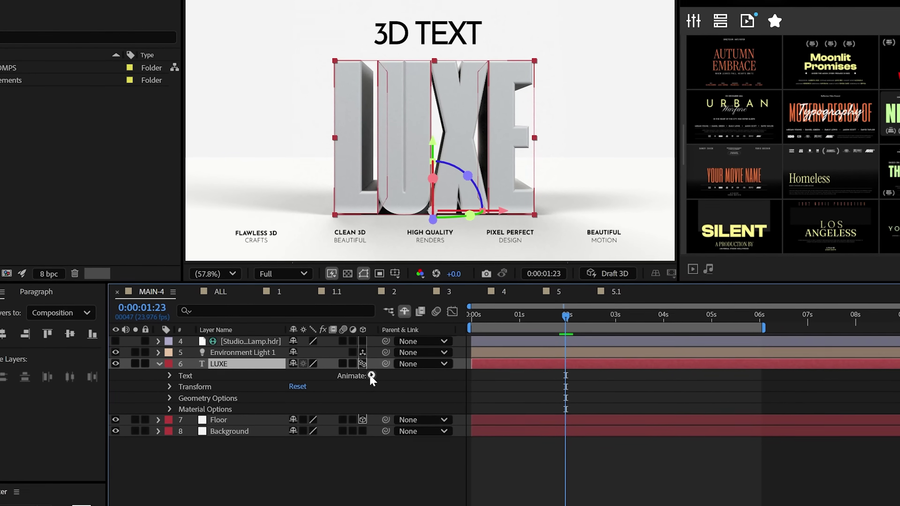
left_click(368, 385)
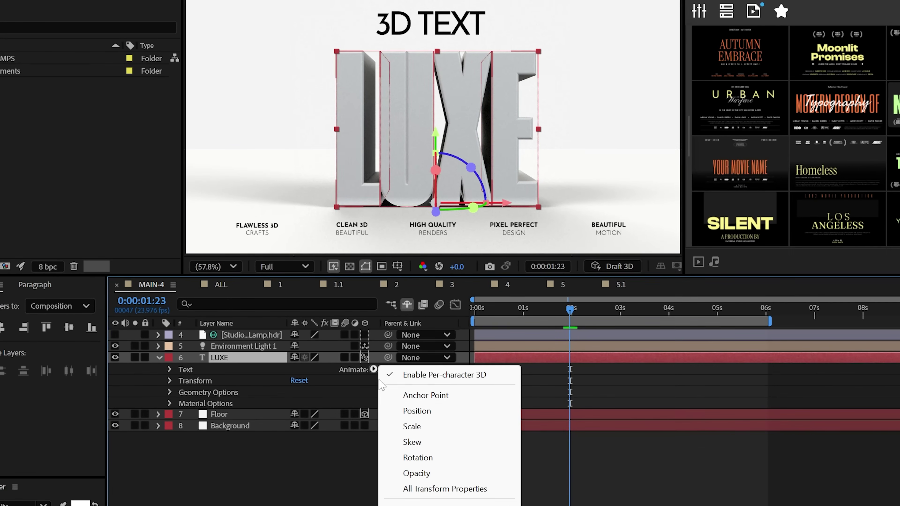
mouse_move(460, 321)
left_click(709, 326)
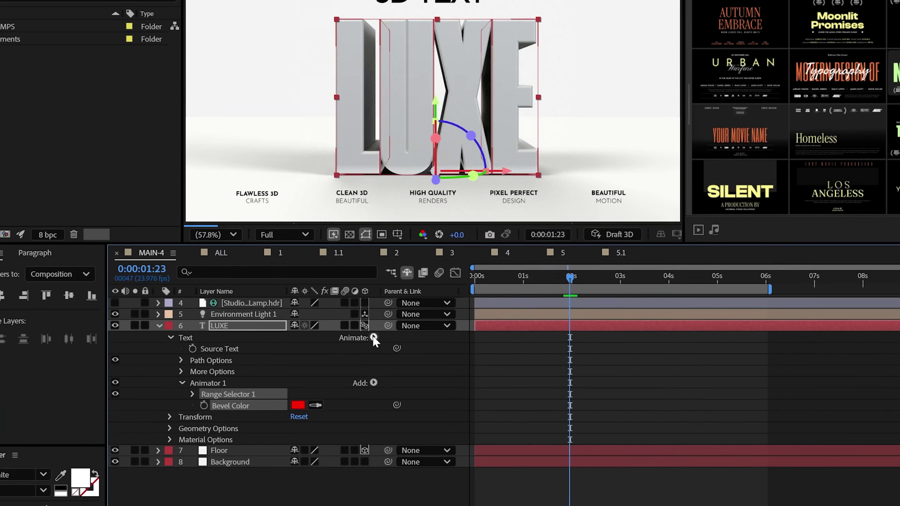
left_click(372, 212)
mouse_move(408, 217)
mouse_move(487, 382)
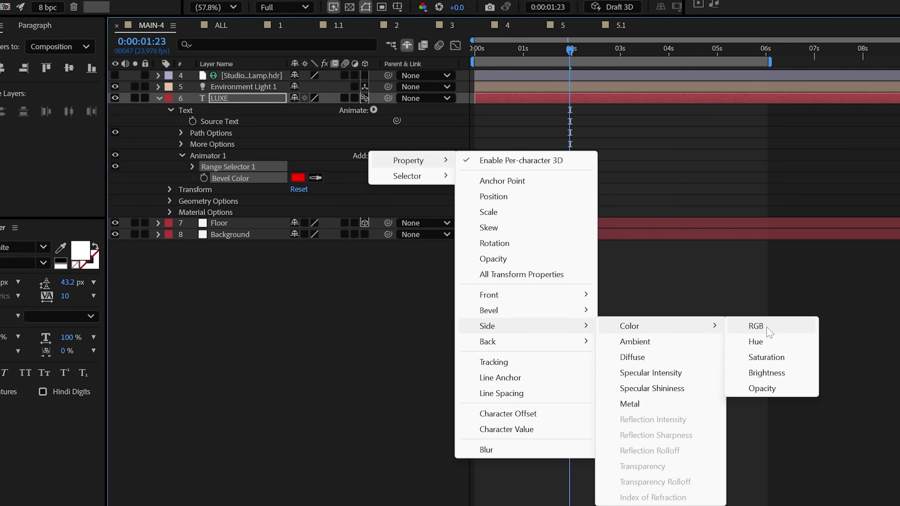
left_click(769, 331)
- Set the bevel and side colour to a pale gold tone
left_click(298, 178)
left_click_drag(700, 244, 337, 303)
left_click(493, 459)
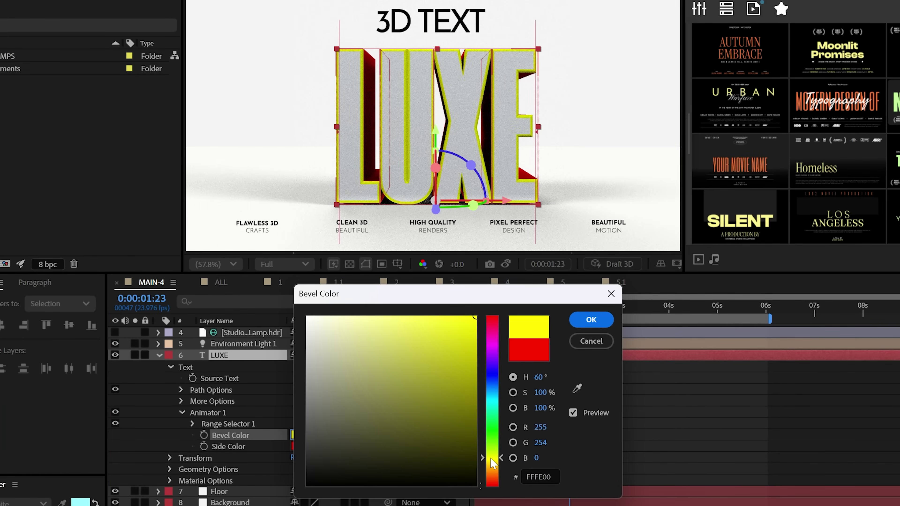
key("Return")
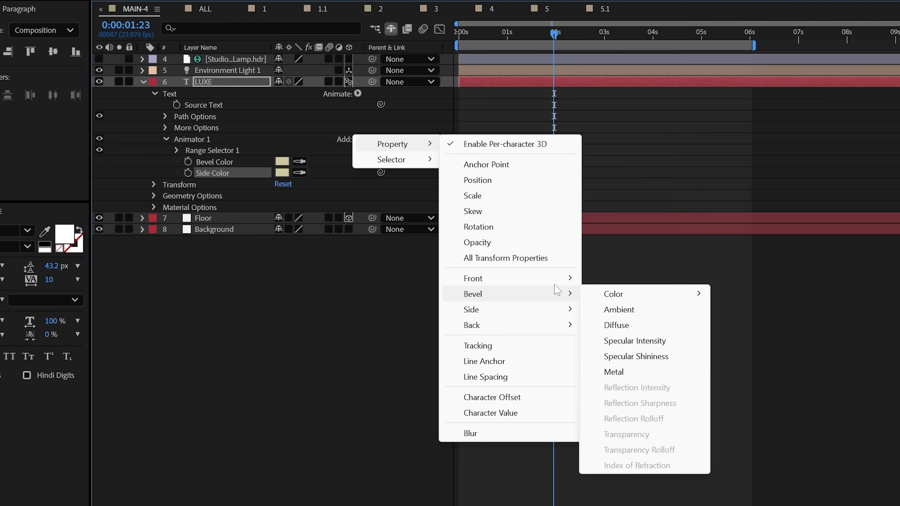
- Add Bevel and Side Specular Shininess to the animator, both at 75%
left_click(607, 358)
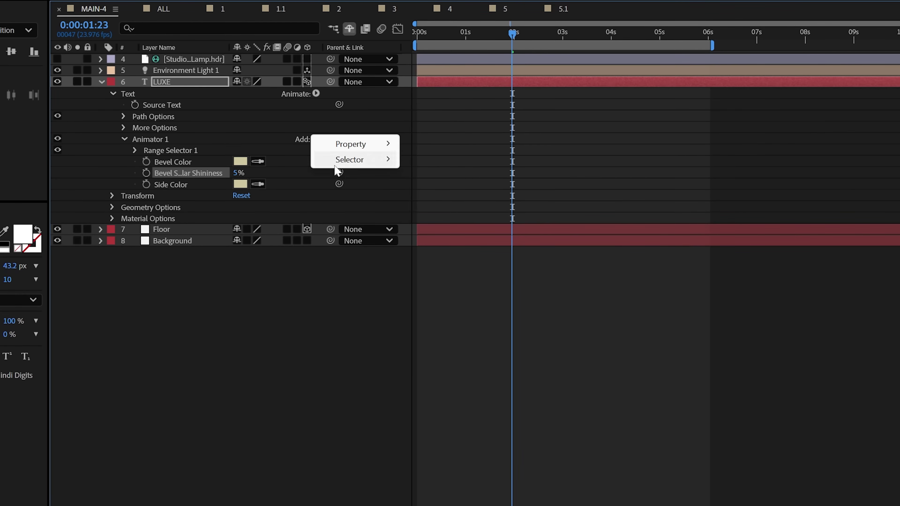
left_click(568, 371)
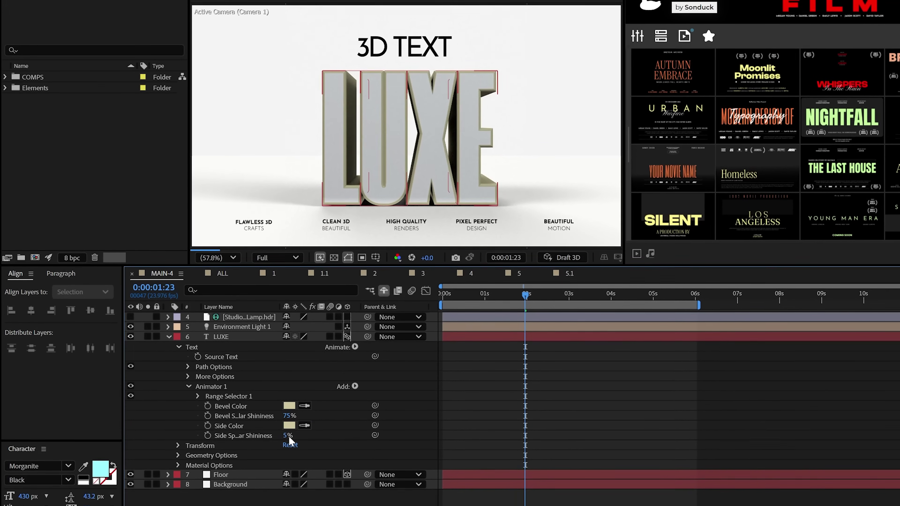
key("Return")
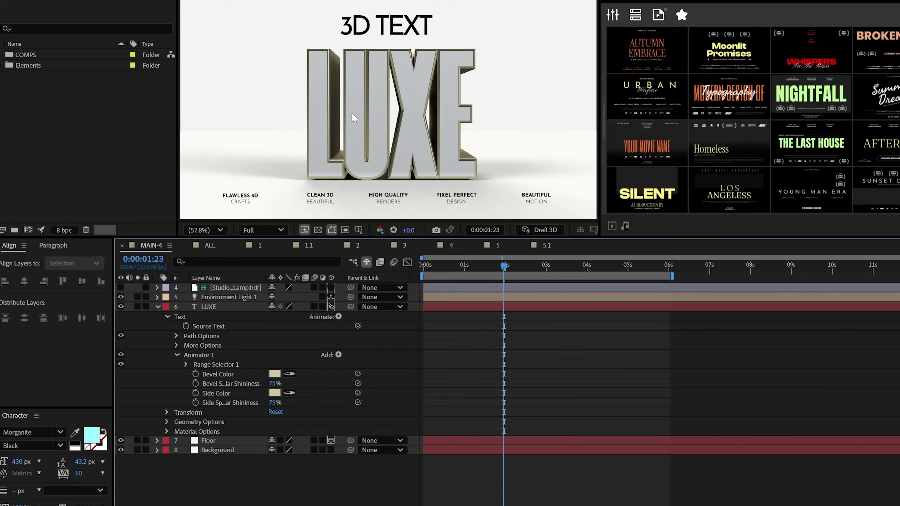
- Add a Position animator to LUXE, pushing the letters to Z -3130 toward the camera
left_click(186, 392)
left_click(347, 354)
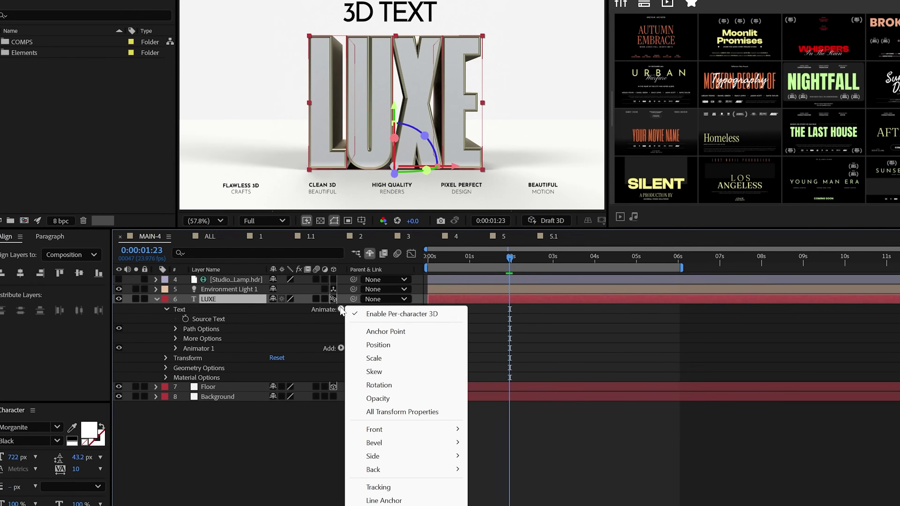
left_click(380, 349)
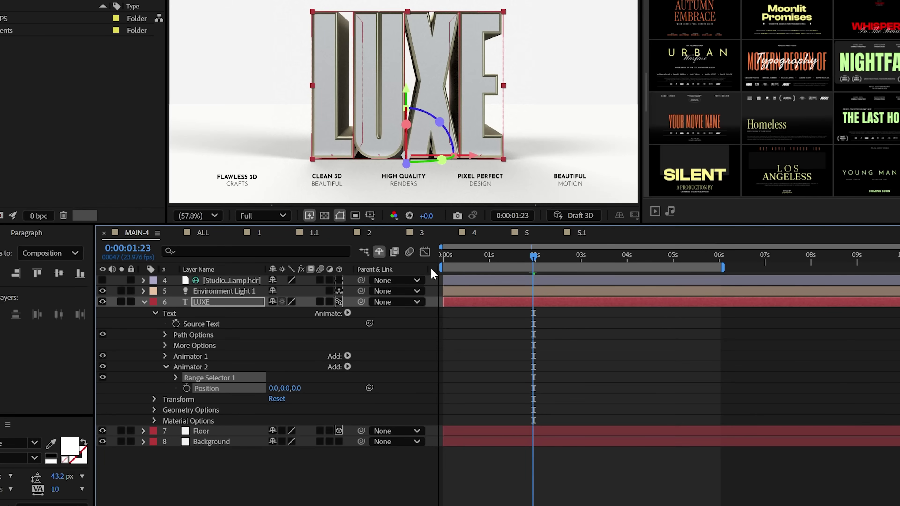
left_click_drag(452, 256, 442, 257)
left_click_drag(295, 388, 190, 406)
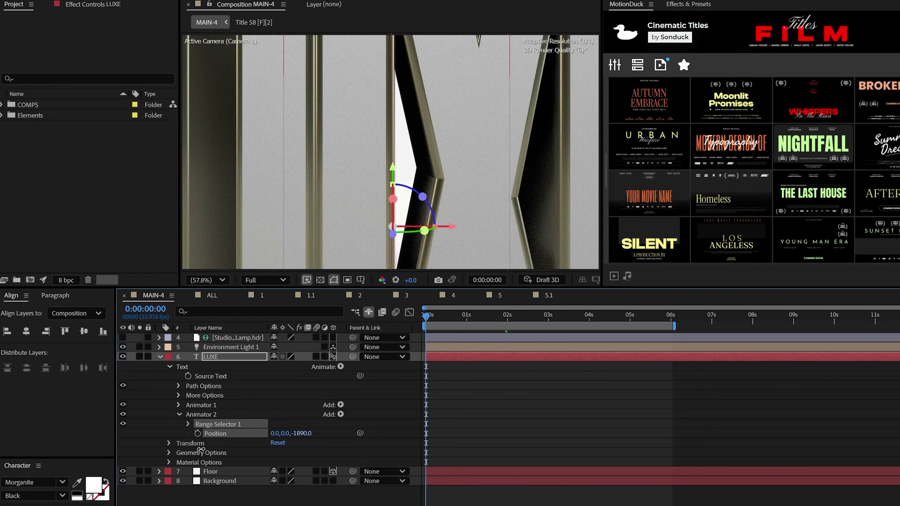
left_click_drag(200, 448, 144, 462)
- Keyframe the Range Selector Start from 0% at the beginning to 100% at 2:23
left_click(187, 423)
left_click(208, 434)
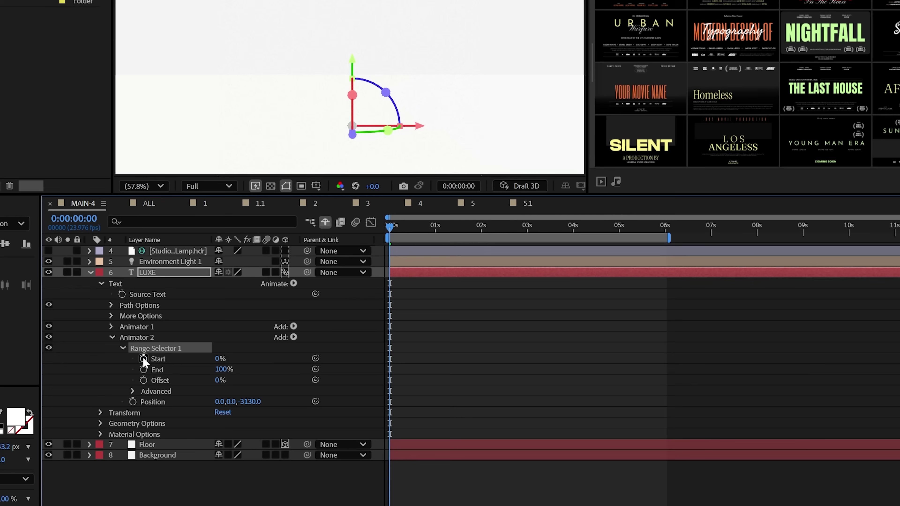
left_click_drag(466, 325, 494, 325)
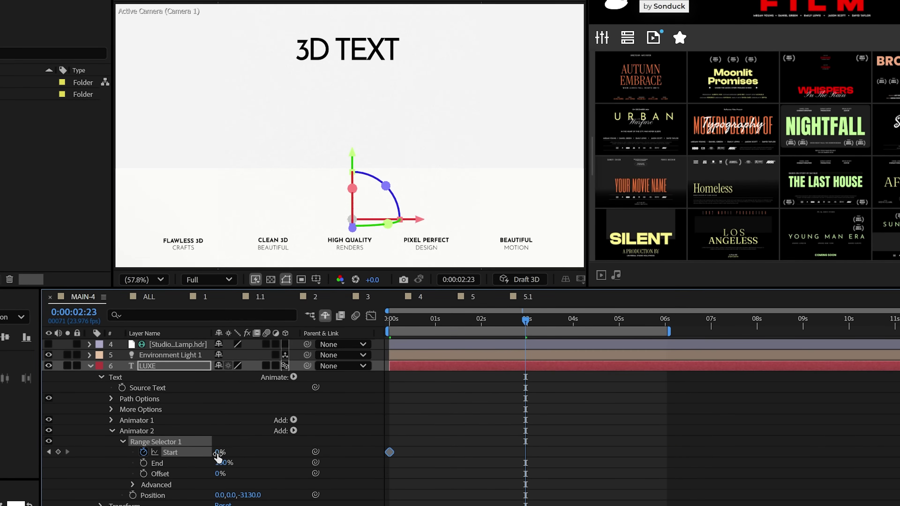
left_click_drag(217, 455, 303, 451)
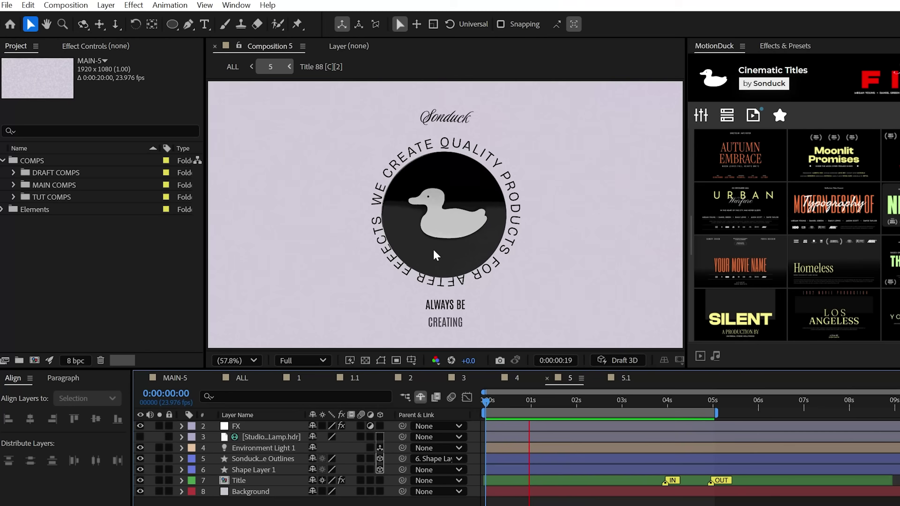
- In MAIN-5, add SonduckWhite.ai to the timeline and convert it to a shapes-outline layer
left_click(176, 380)
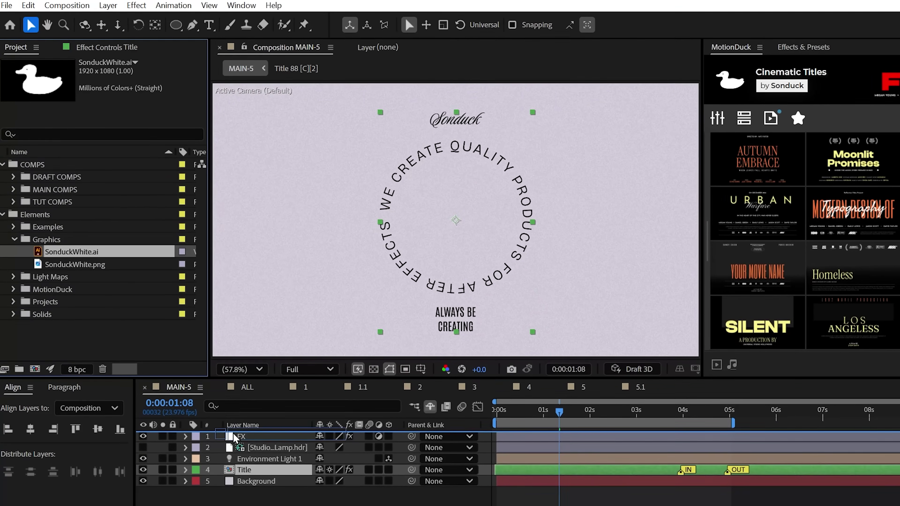
left_click_drag(233, 432, 231, 429)
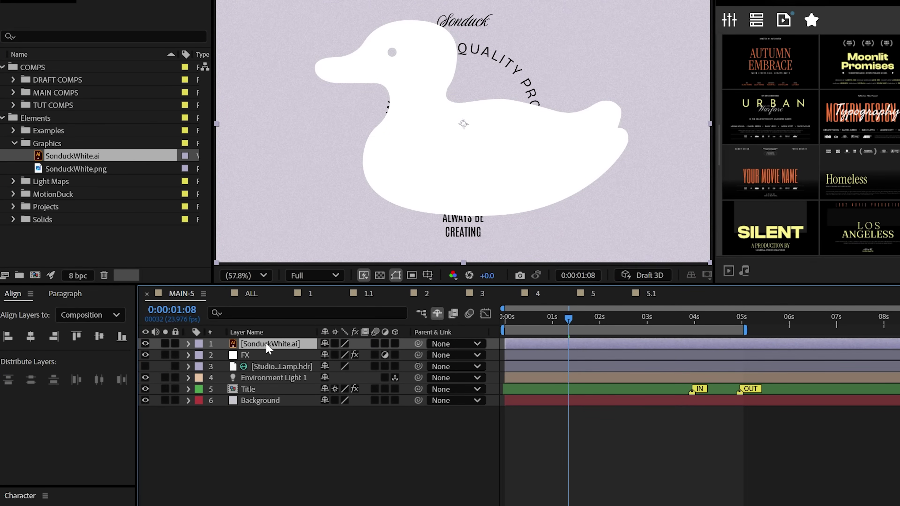
right_click(266, 343)
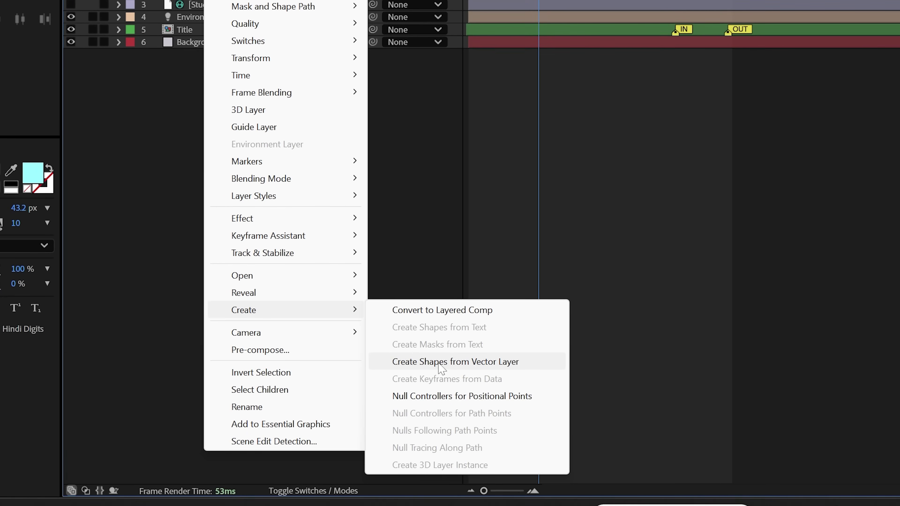
left_click(492, 411)
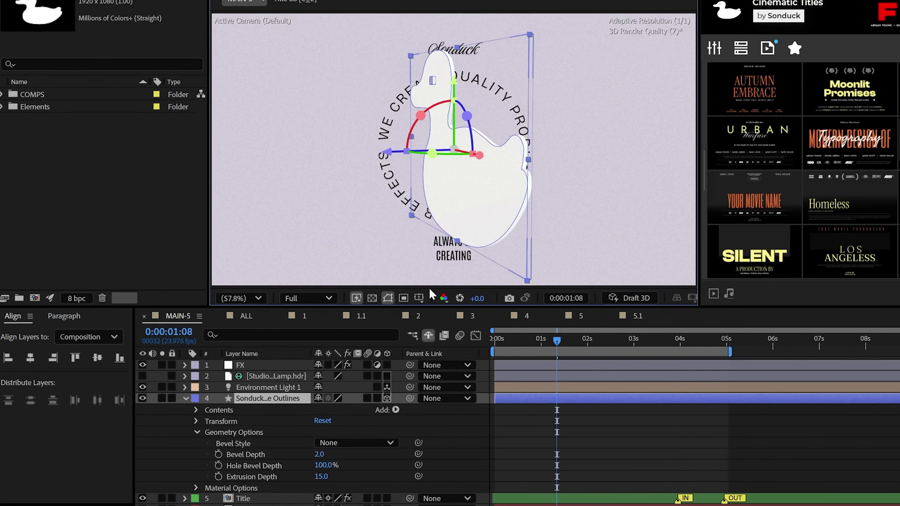
- Extrude the duck to depth 22, give the disc a Convex bevel, and move the duck forward
left_click_drag(321, 476, 340, 477)
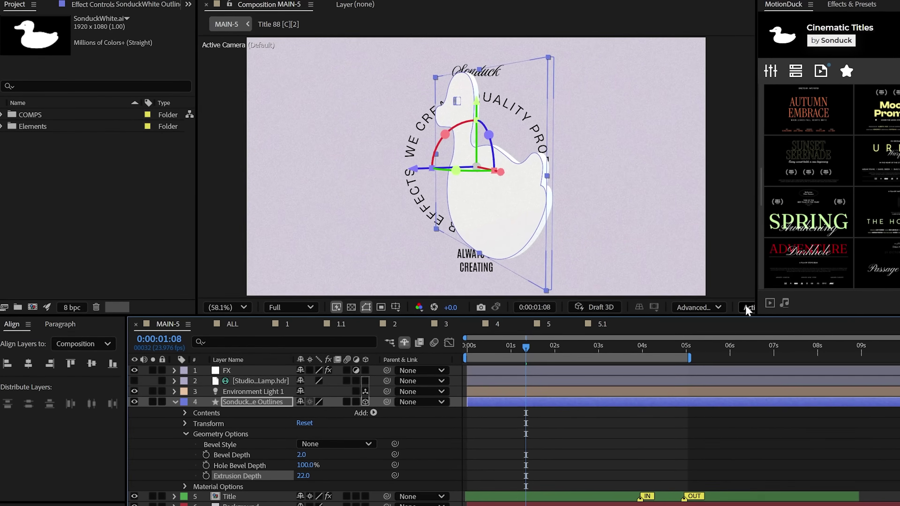
left_click(741, 308)
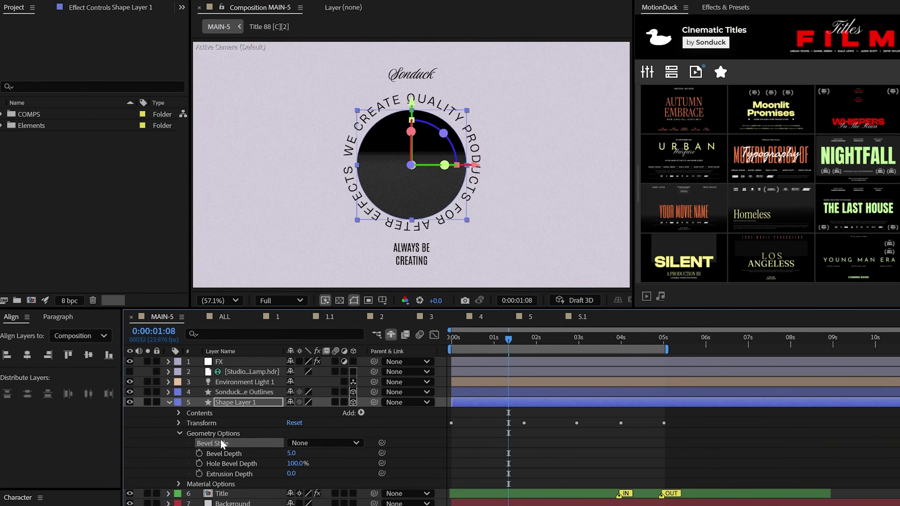
left_click(325, 442)
left_click(319, 496)
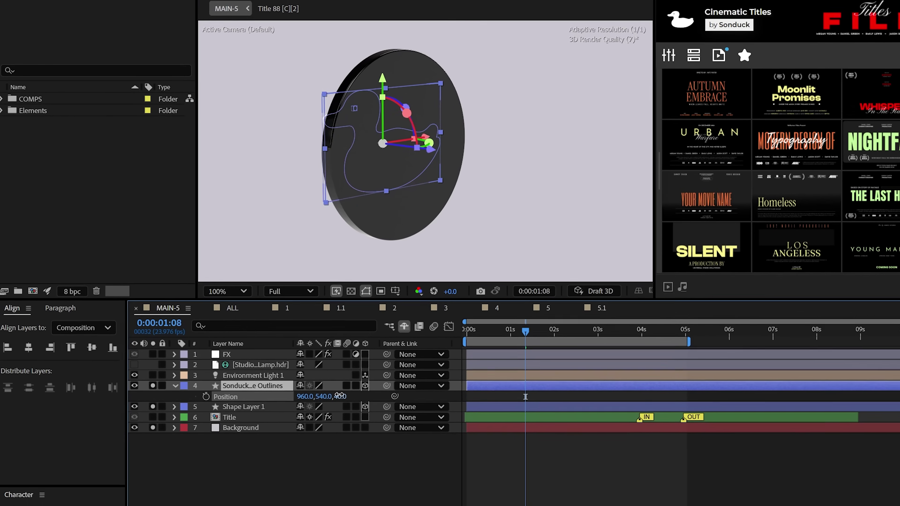
left_click_drag(324, 364, 320, 361)
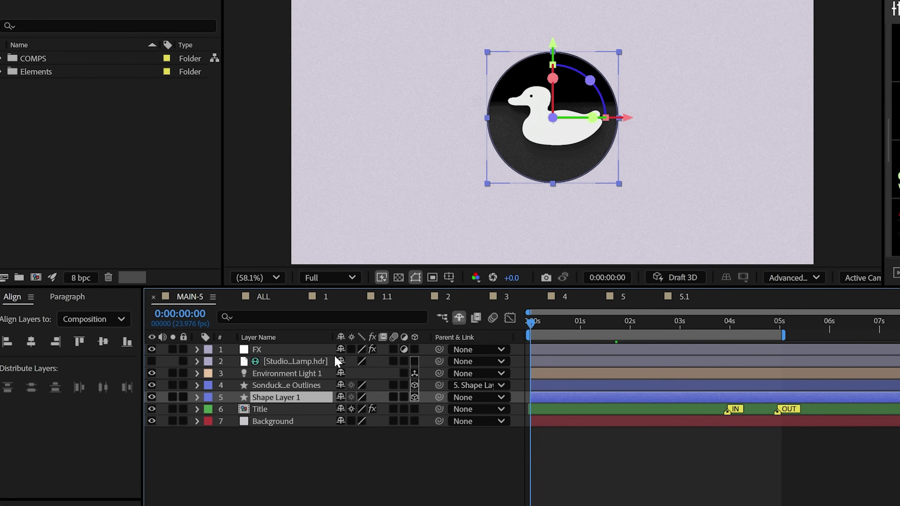
- Keyframe Shape Layer 1's Y Rotation from 180° to a later value of 1x, then preview the spin
left_click(197, 397)
left_click(233, 493)
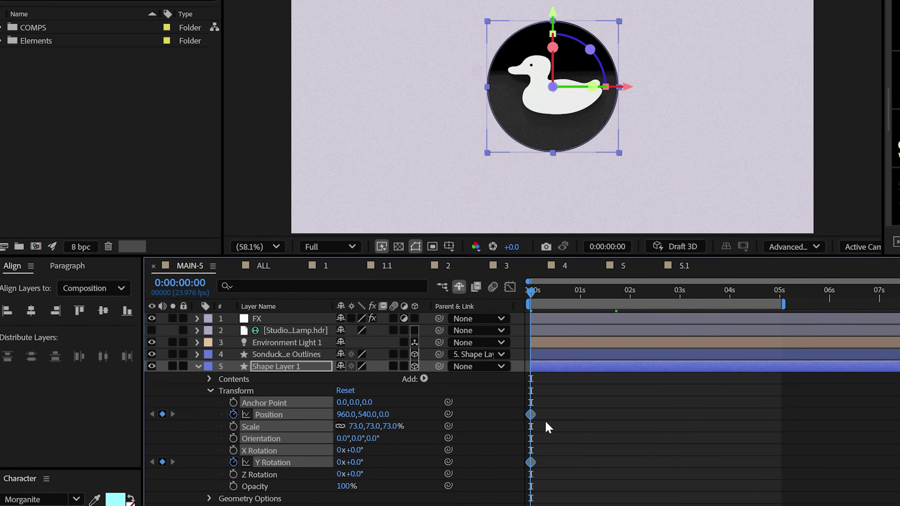
key("u")
left_click(361, 421)
type("18")
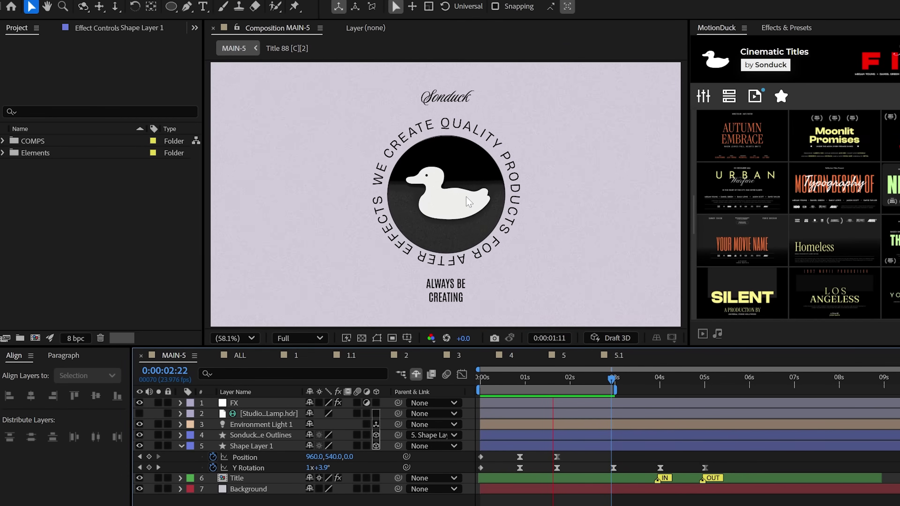
left_click(590, 380)
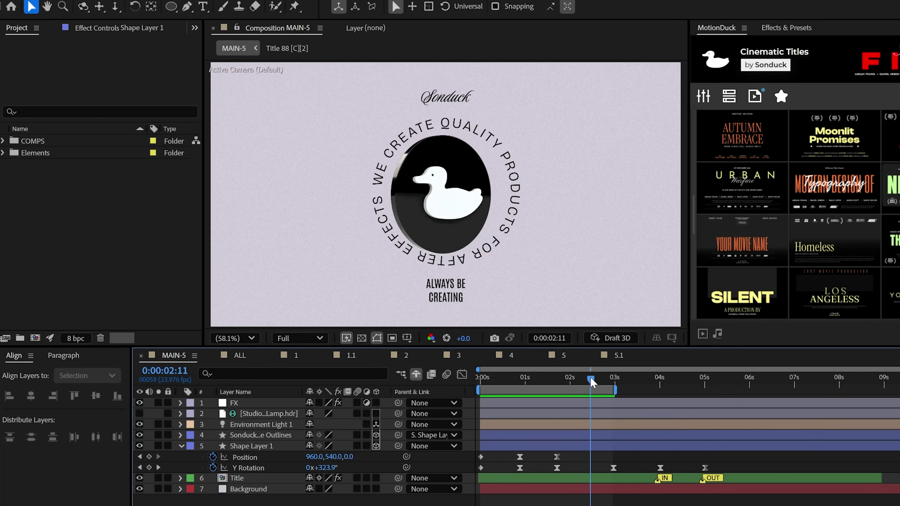
- Add a Bevel/Side Color setting to the duck outlines' Group 1 and open its Side Color picker
left_click(180, 446)
left_click(180, 435)
left_click(192, 447)
left_click(384, 446)
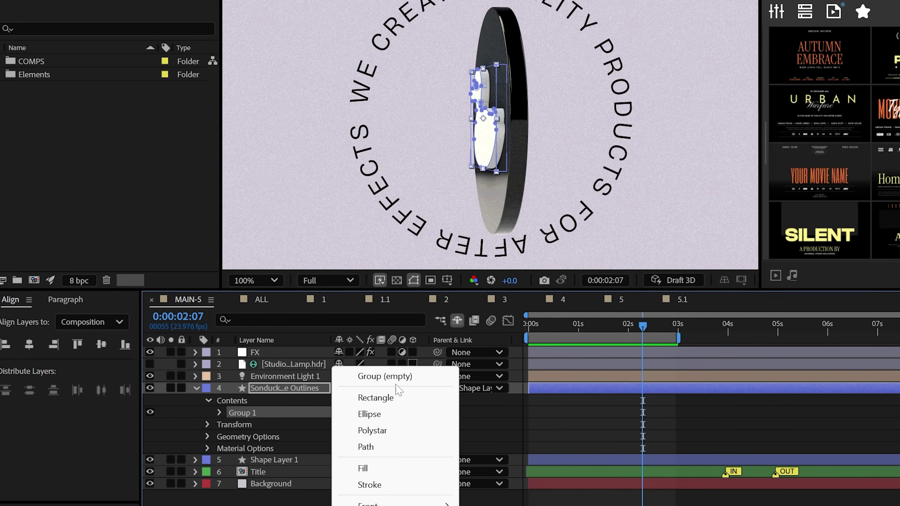
mouse_move(378, 505)
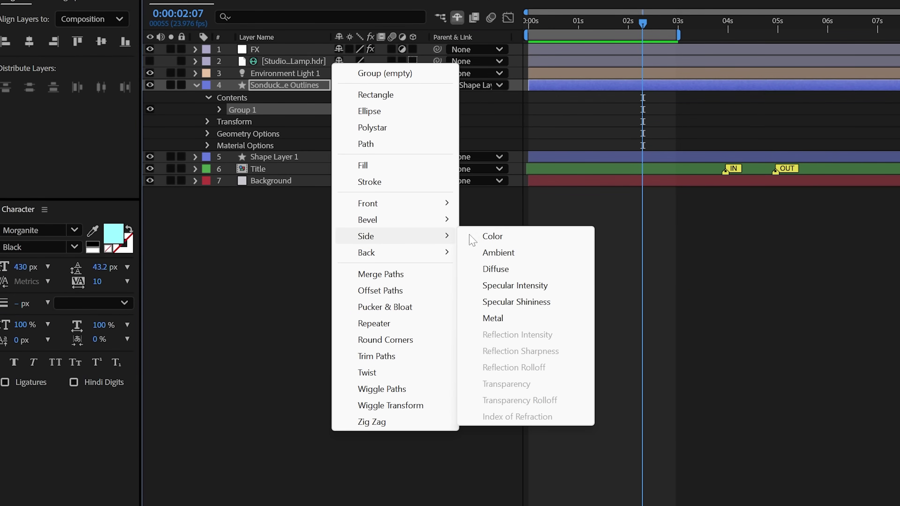
left_click(473, 239)
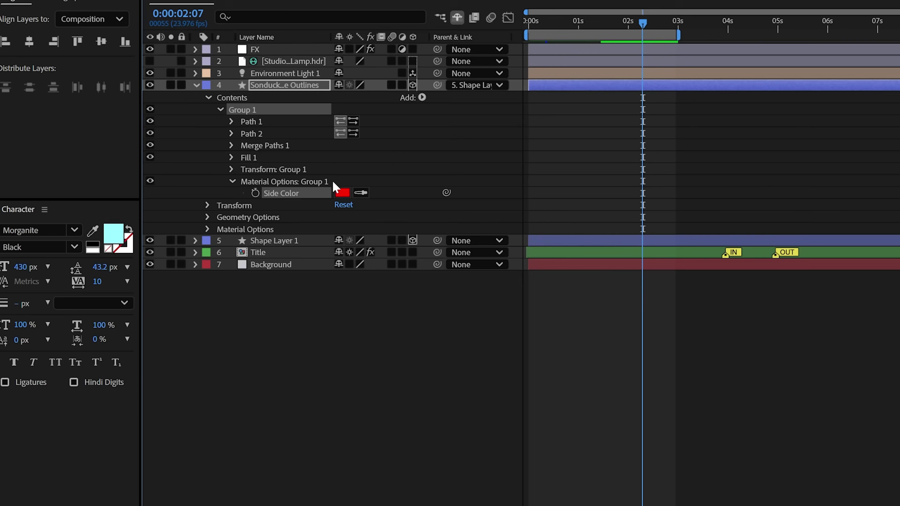
left_click(342, 194)
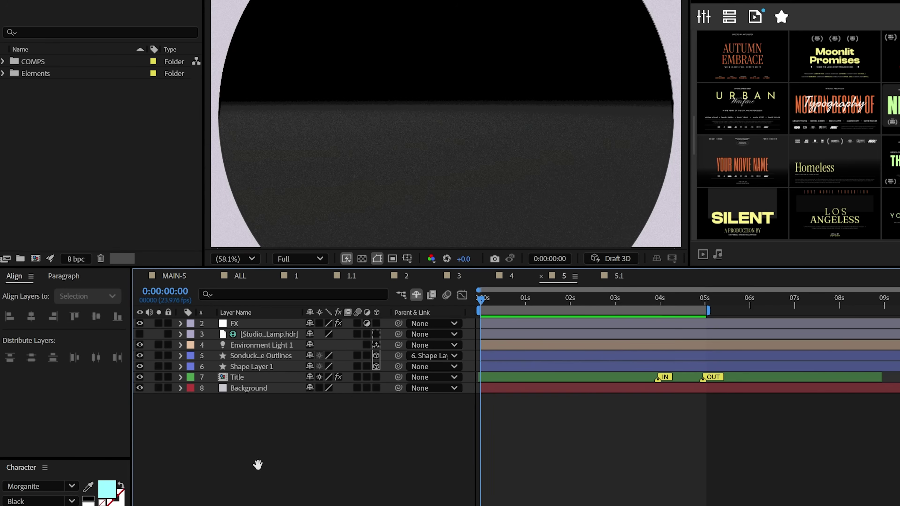